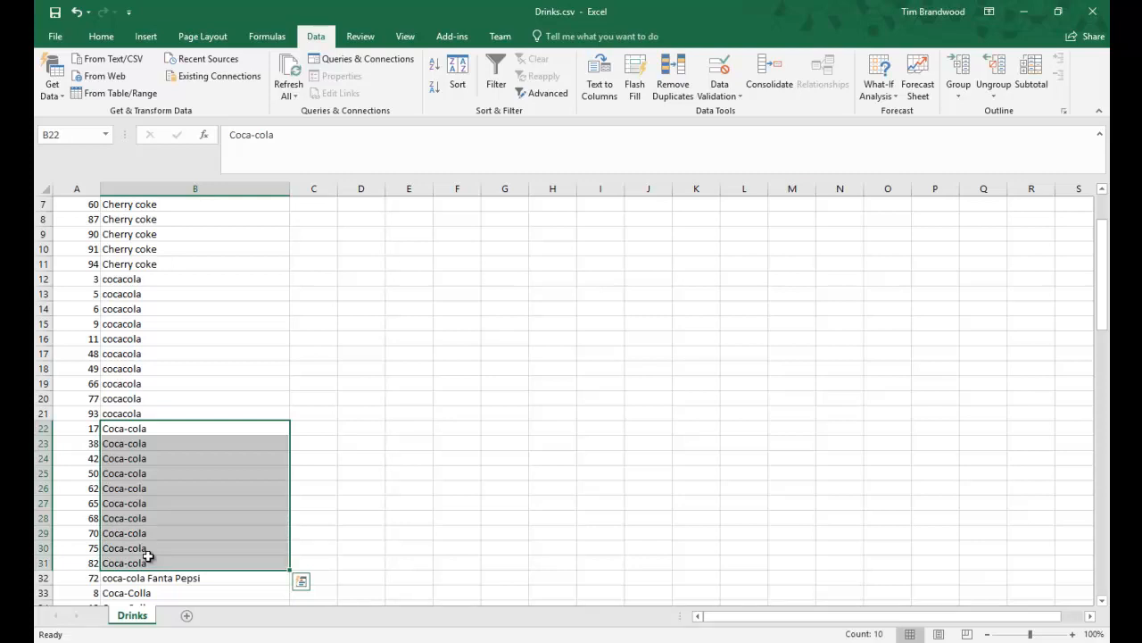
- Review the sorted drink answers in Drinks.csv, examining the spelling variants of Coca-Cola and the multi-drink responses
left_click_drag(161, 300, 170, 382)
scroll(179, 473, "down", 3)
left_click_drag(165, 503, 160, 563)
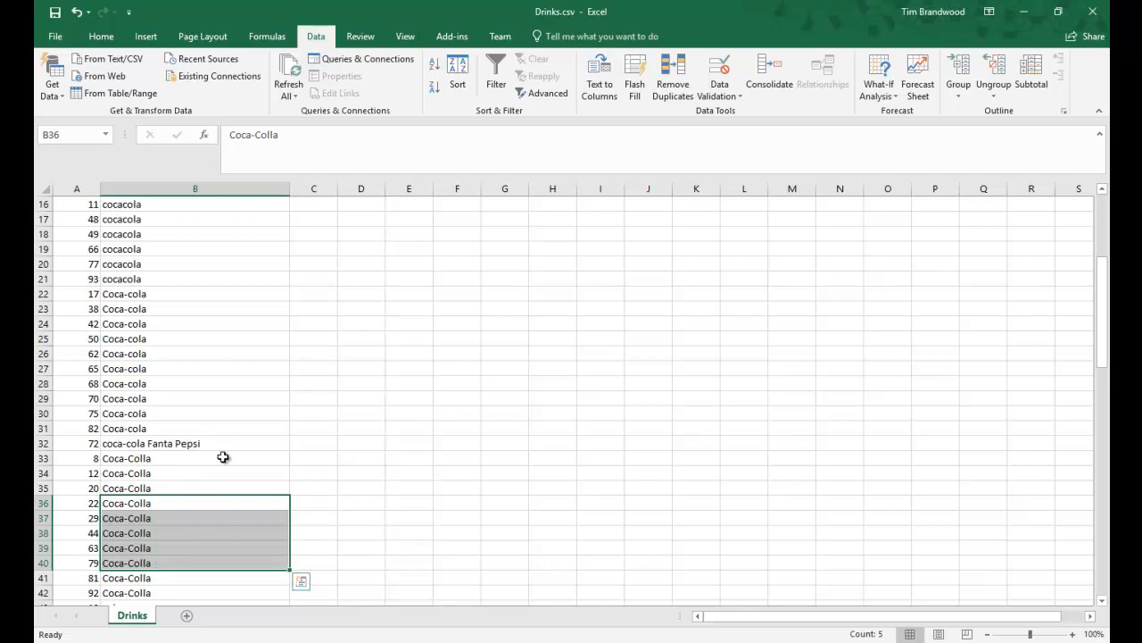
scroll(222, 457, "down", 15)
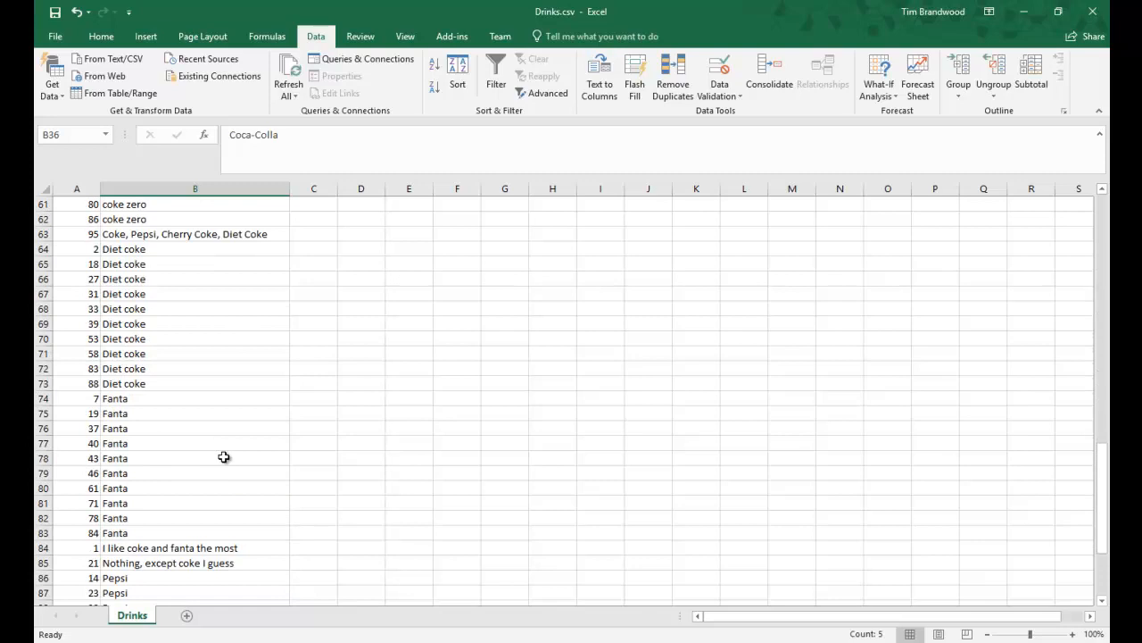
scroll(224, 458, "down", 5)
scroll(228, 473, "up", 6)
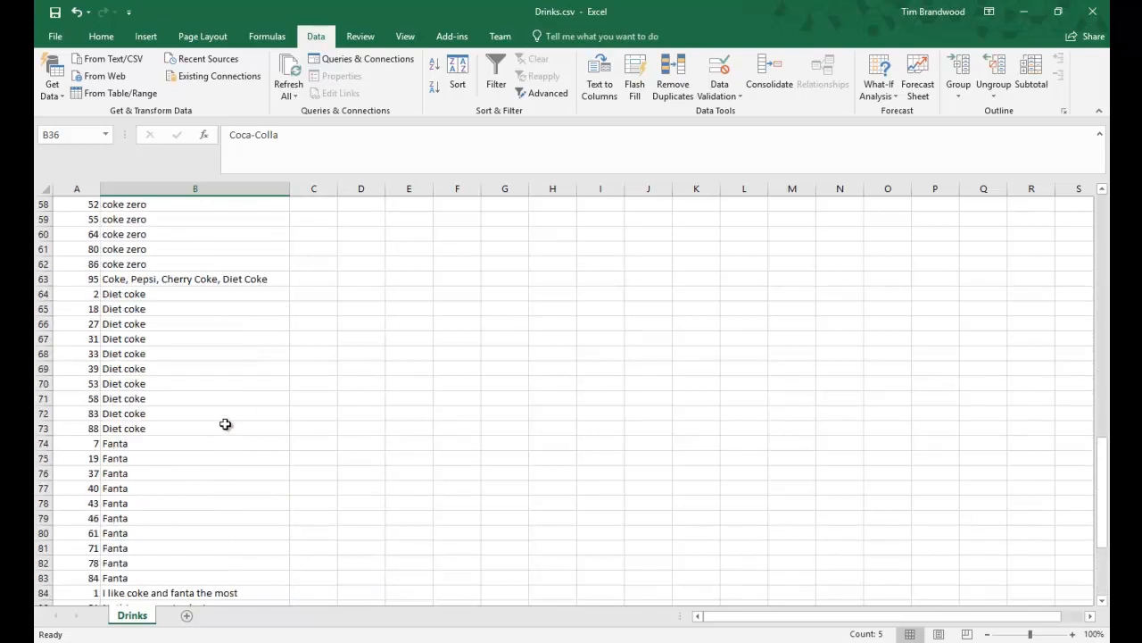
left_click(213, 278)
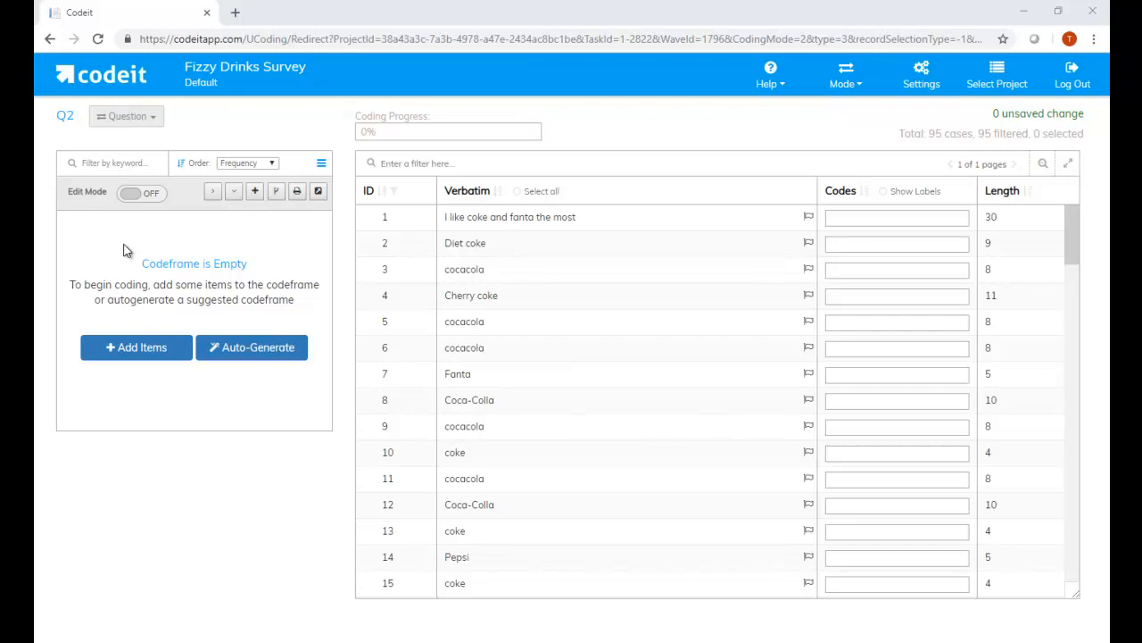
- In Codeit, add the item Coca-Cola to the empty Q2 codeframe and save the changes
left_click(147, 348)
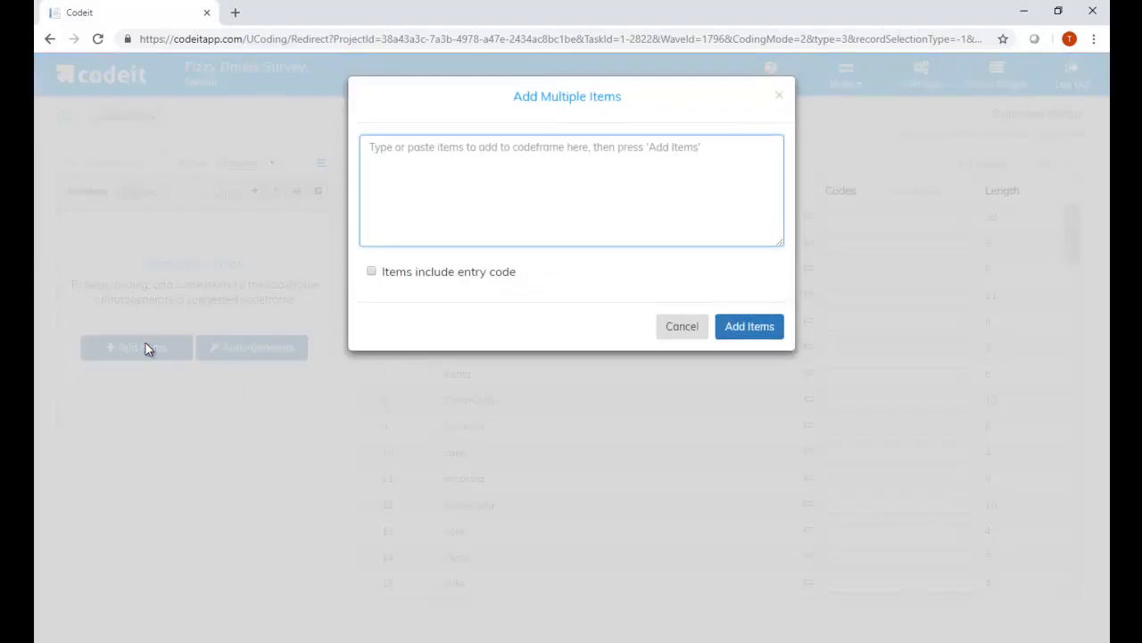
type("Cocol")
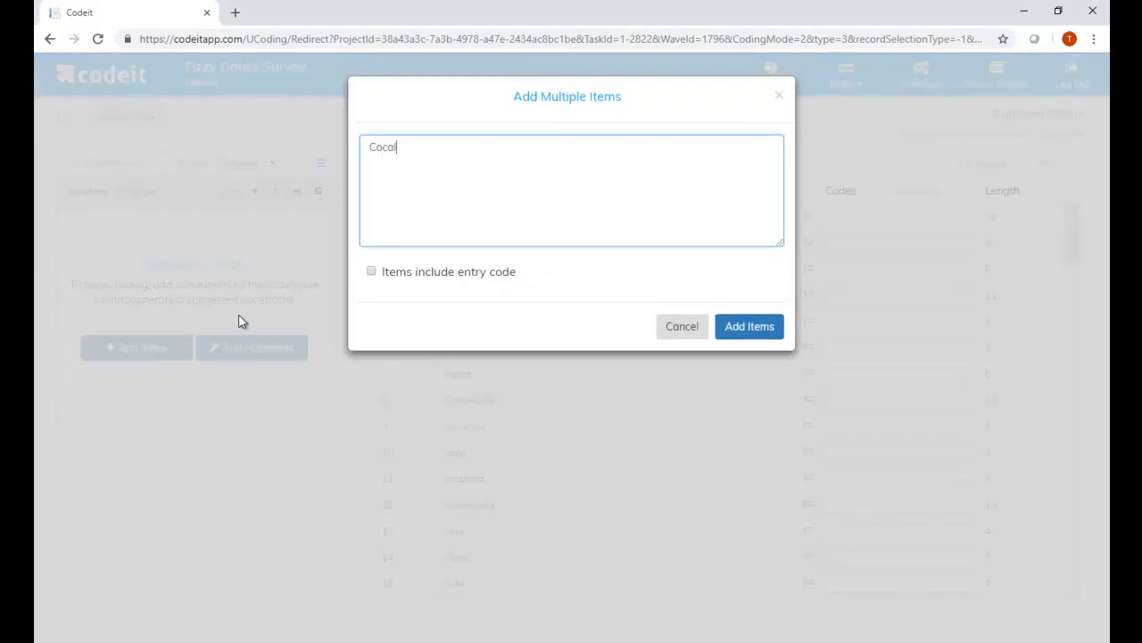
type("-Cola")
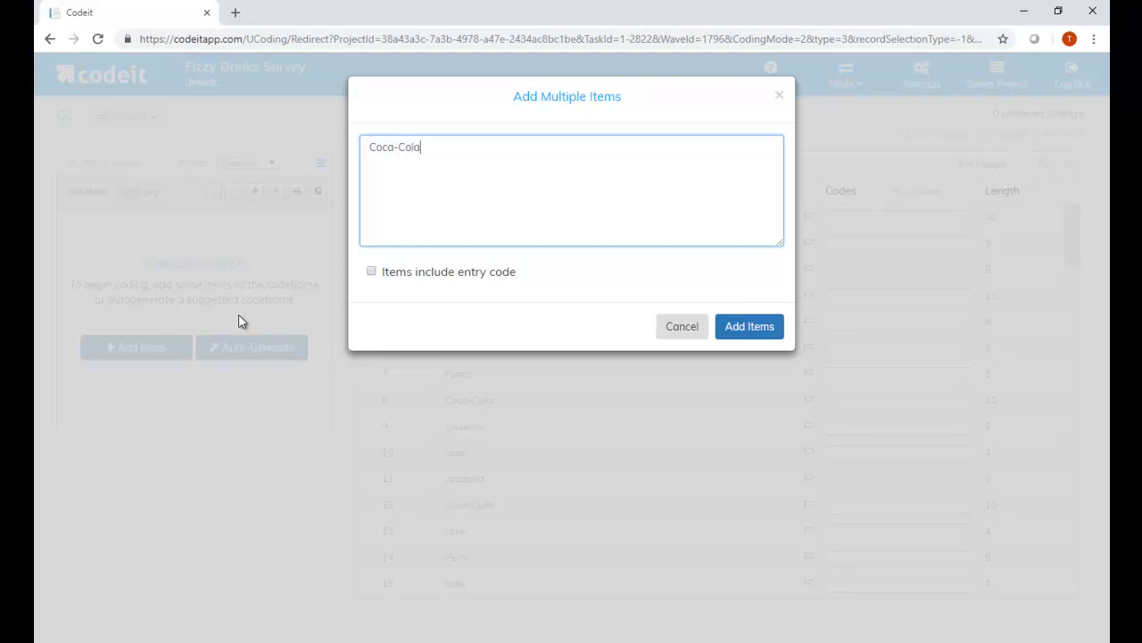
left_click(742, 332)
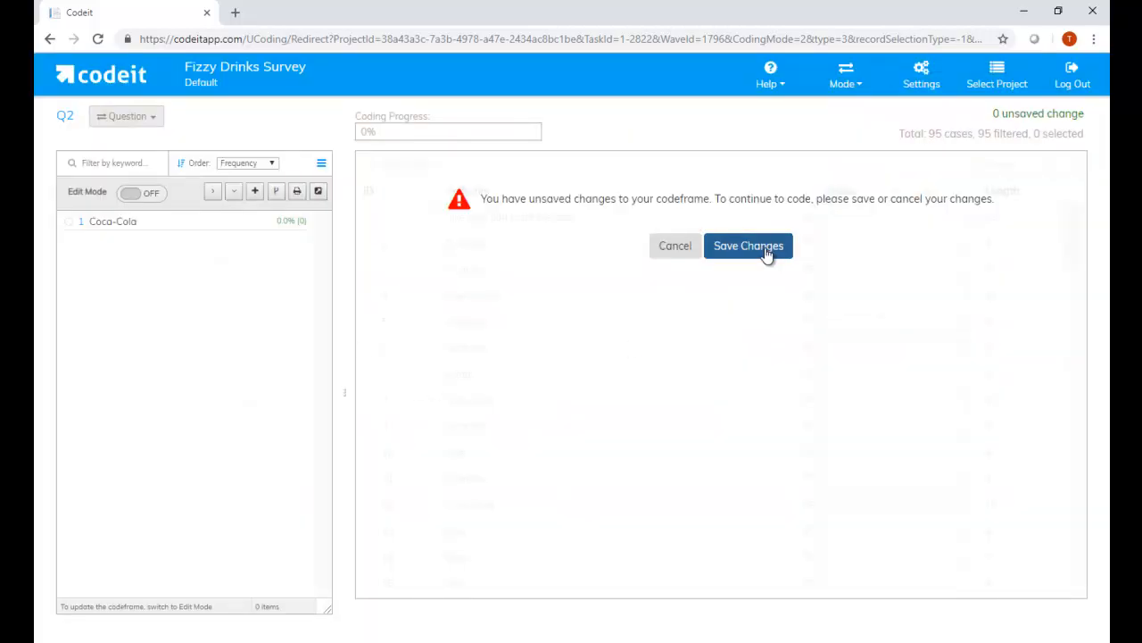
left_click(766, 247)
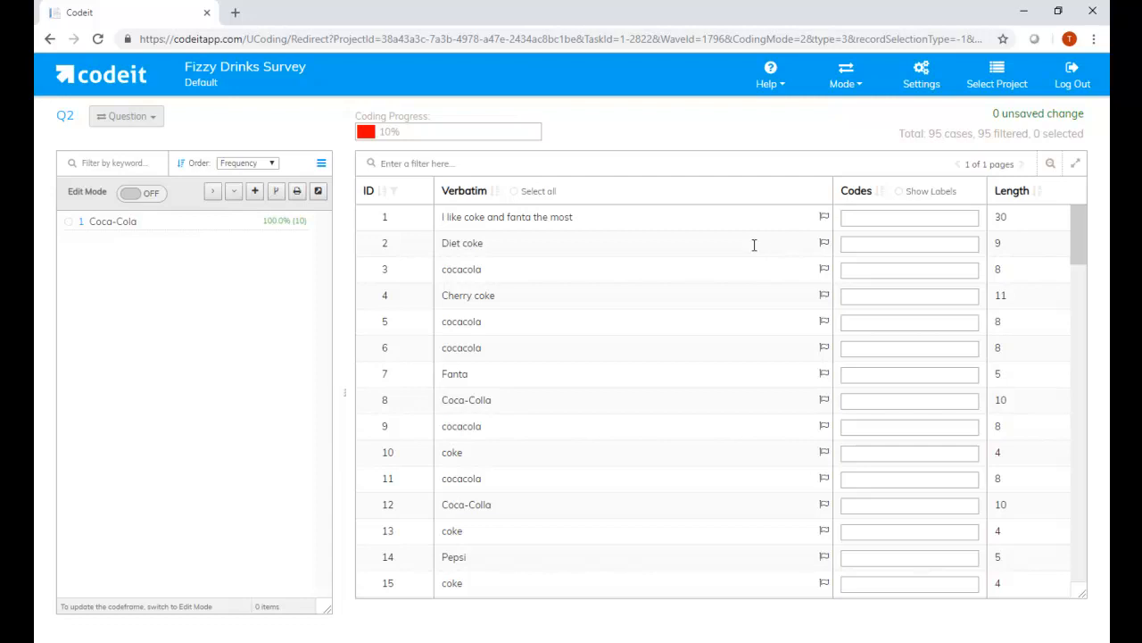
- Filter the responses to those coded as Coca-Cola, check them, and clear the filter
right_click(183, 223)
left_click(239, 293)
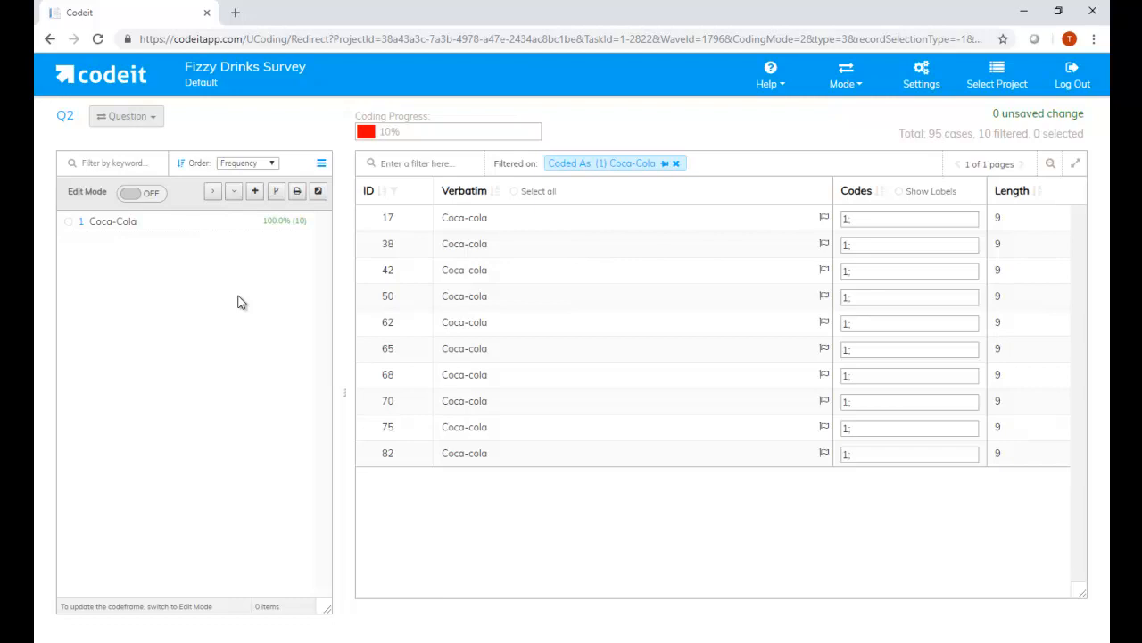
left_click(675, 164)
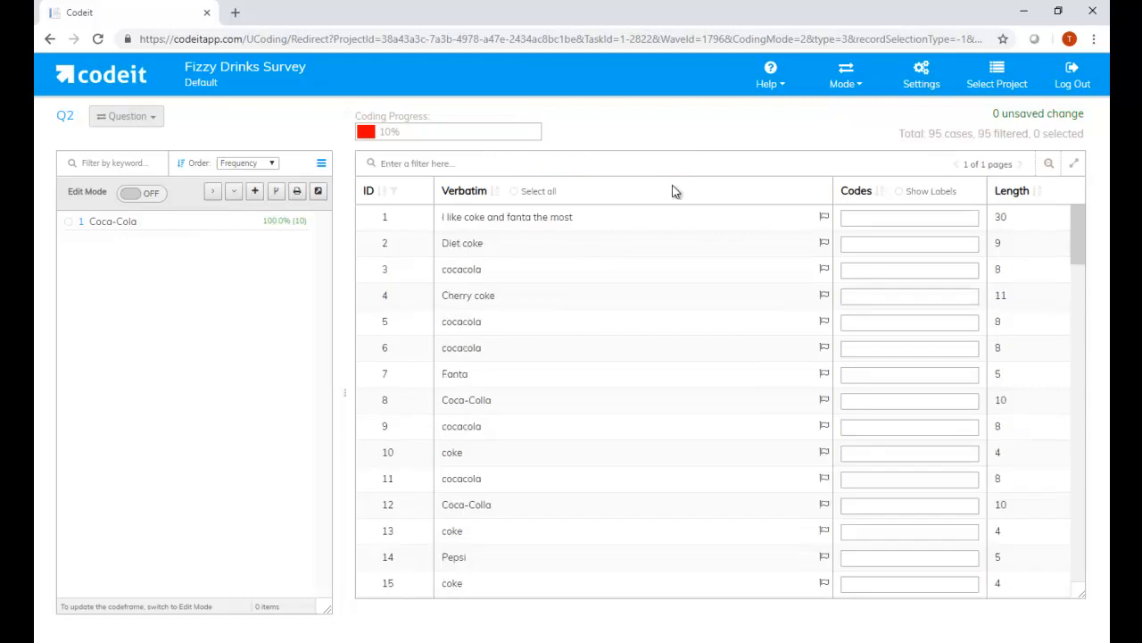
- Sort the responses alphabetically by verbatim and look through the uncoded Coca-Colla, cocacola and coke variants
left_click(496, 190)
scroll(535, 402, "down", 5)
left_click(513, 504)
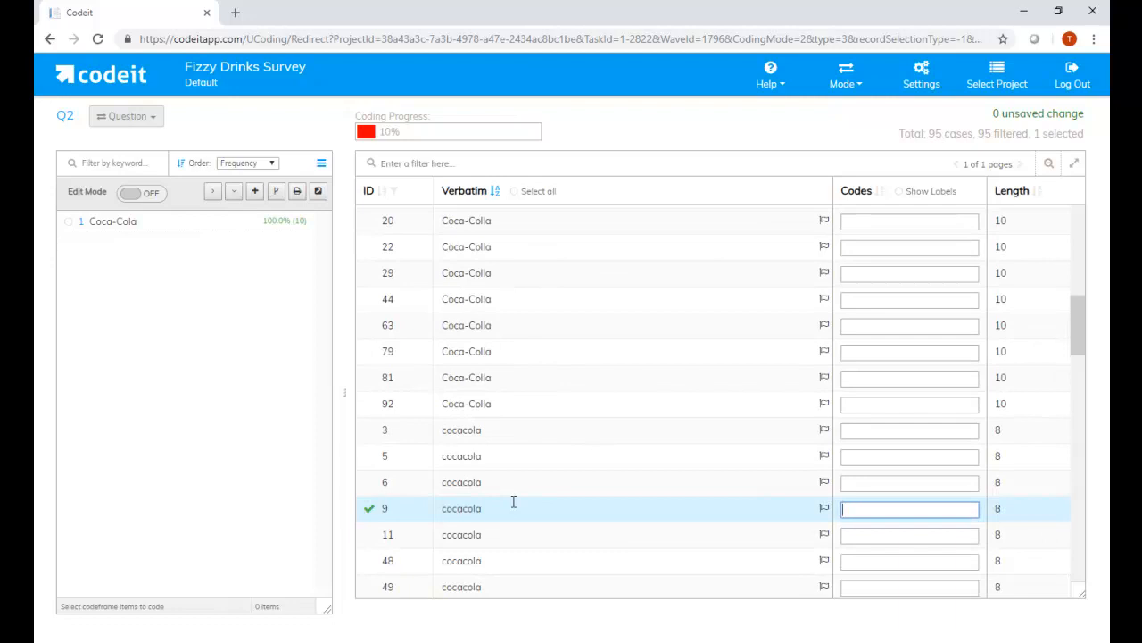
scroll(518, 464, "up", 5)
scroll(513, 449, "down", 10)
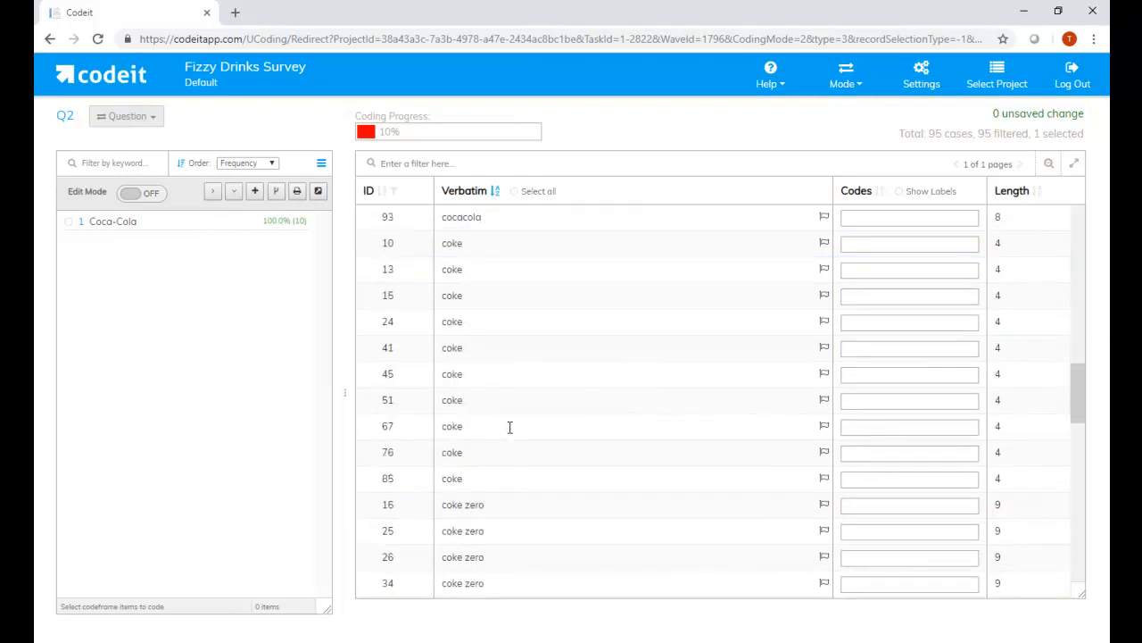
left_click(457, 354)
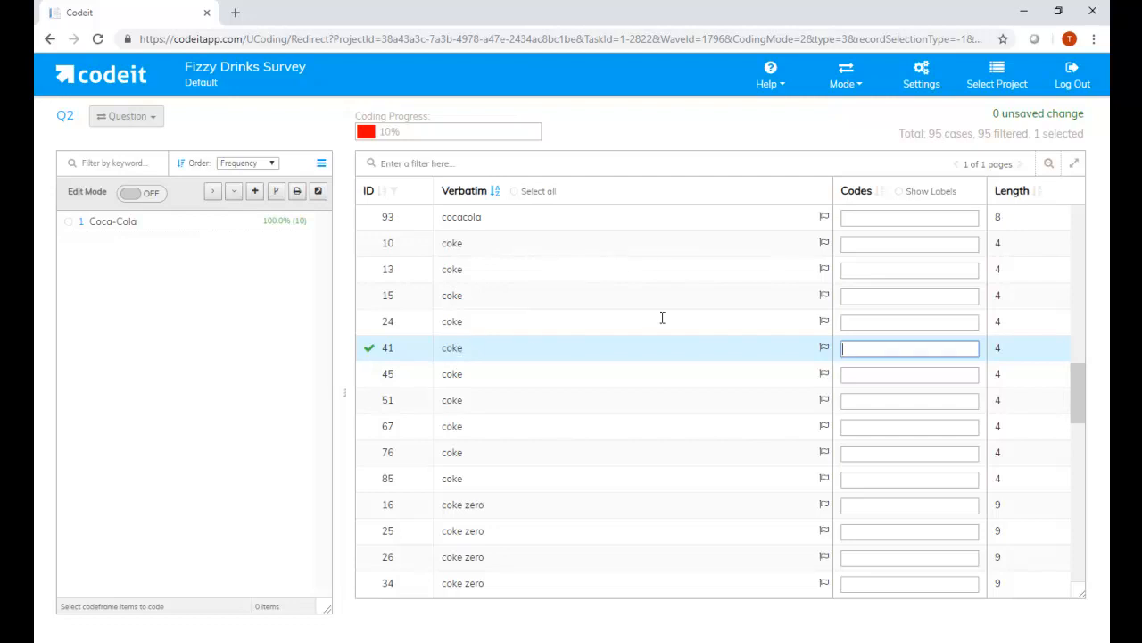
- Show the cases coded as Coca-Cola once more and remove the filter after checking them
right_click(246, 224)
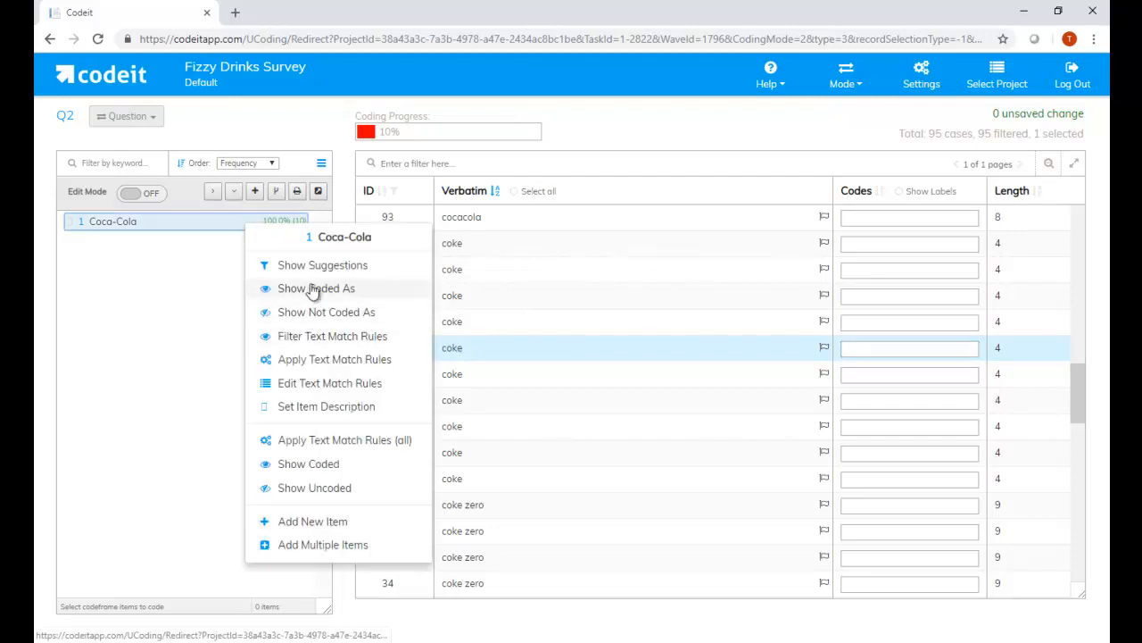
left_click(314, 290)
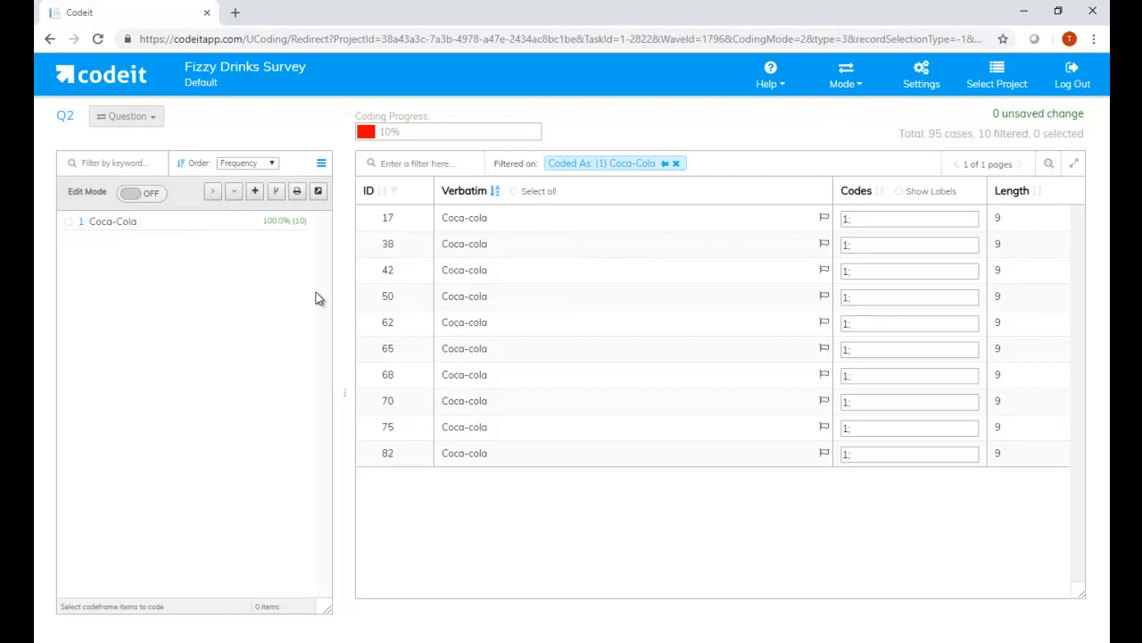
left_click(675, 164)
- Add the Fanta verbatim to the codeframe as a new item and save the codeframe changes
scroll(518, 276, "down", 15)
right_click(466, 299)
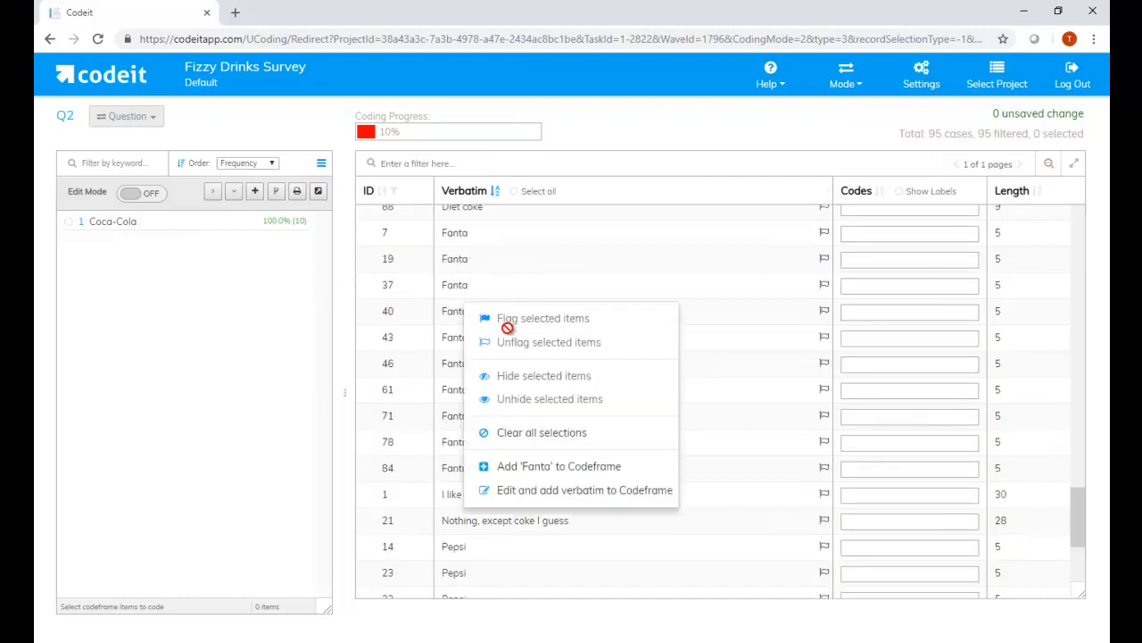
left_click(538, 475)
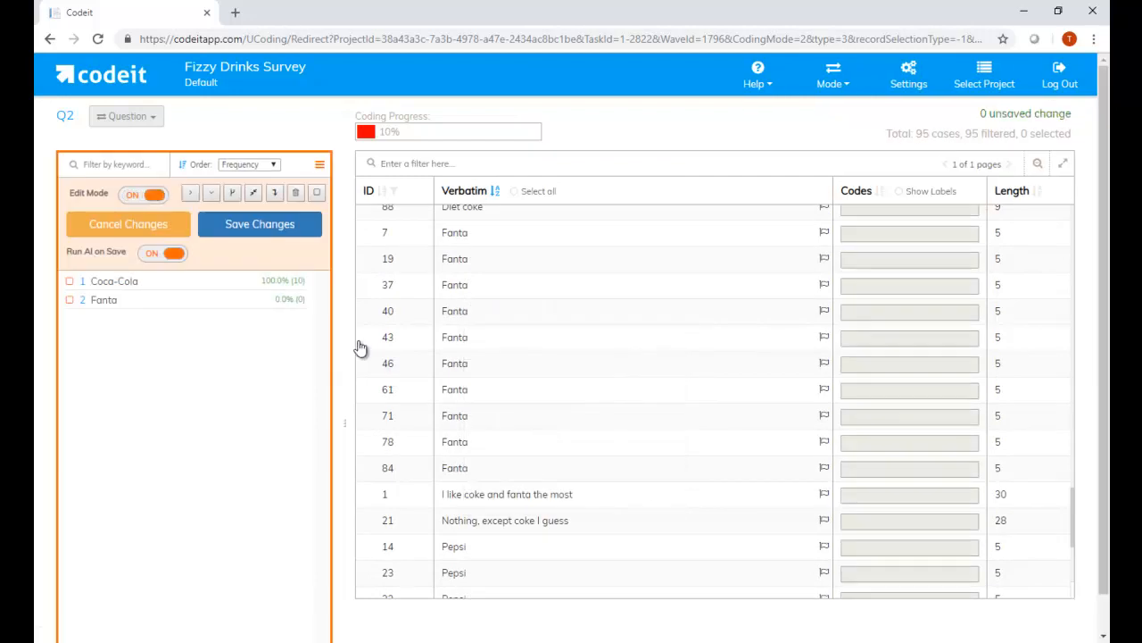
left_click(262, 227)
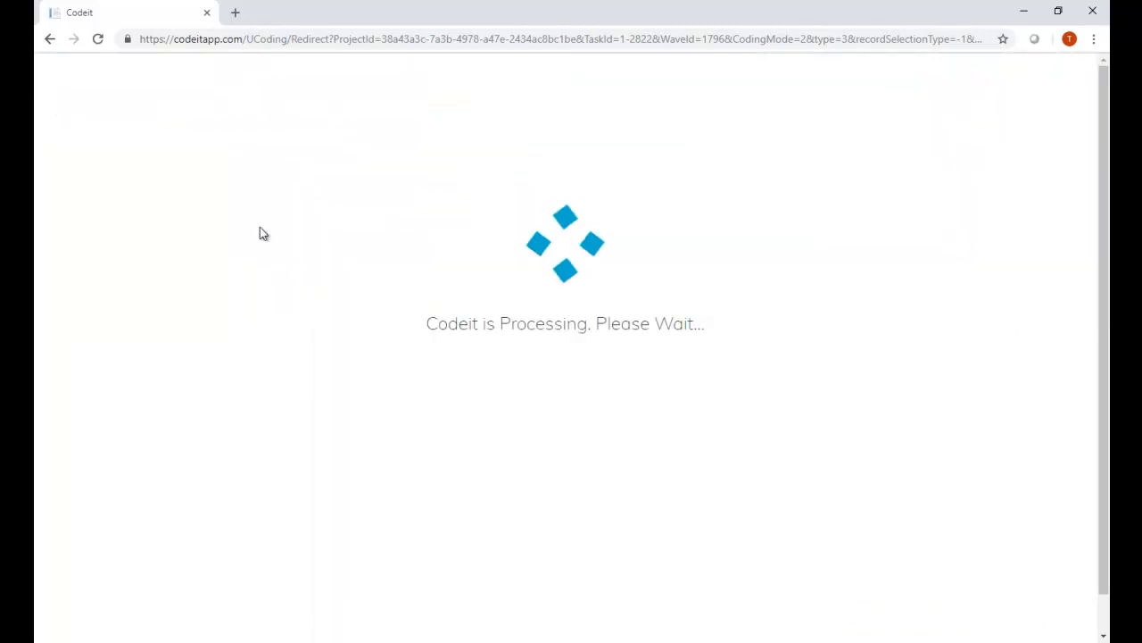
- Filter the responses to those coded as Fanta, check them, and clear the filter
right_click(149, 239)
left_click(217, 306)
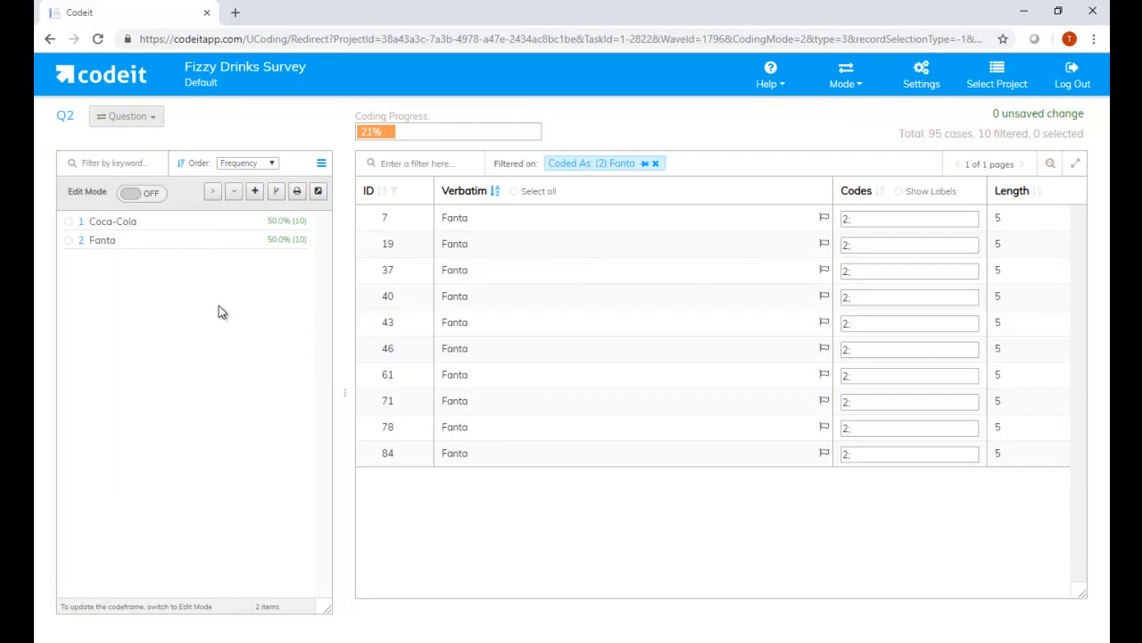
left_click(655, 164)
- Assign code 1 (Coca-Cola) individually to the Coca-Colla responses with IDs 8, 12 and 20
scroll(760, 316, "down", 5)
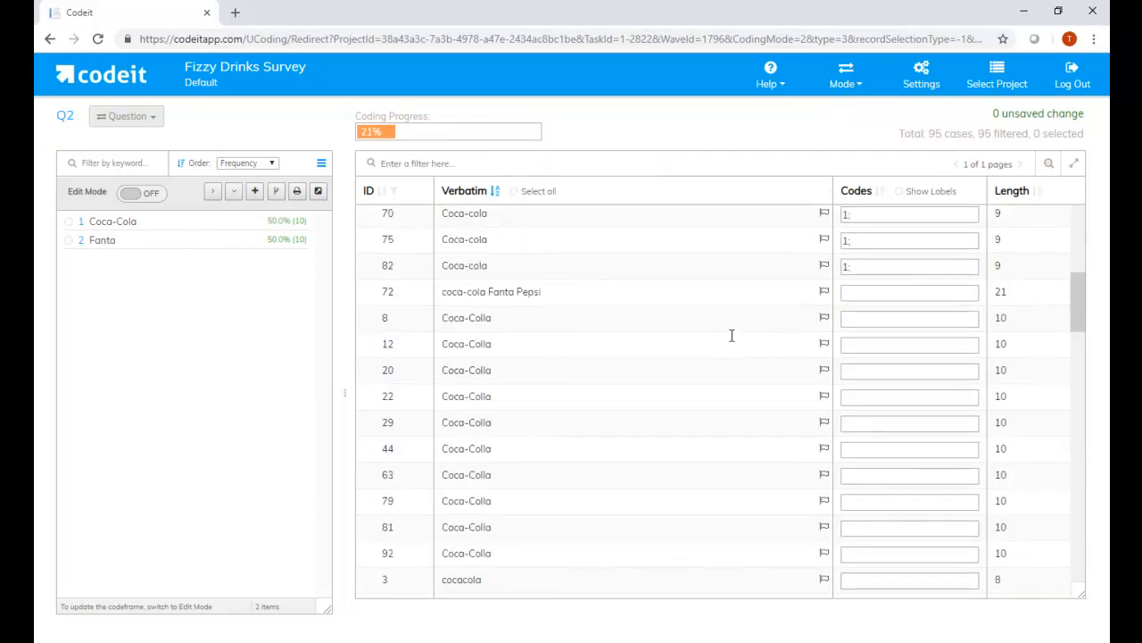
left_click(737, 324)
type("1")
key("Return")
key("Return")
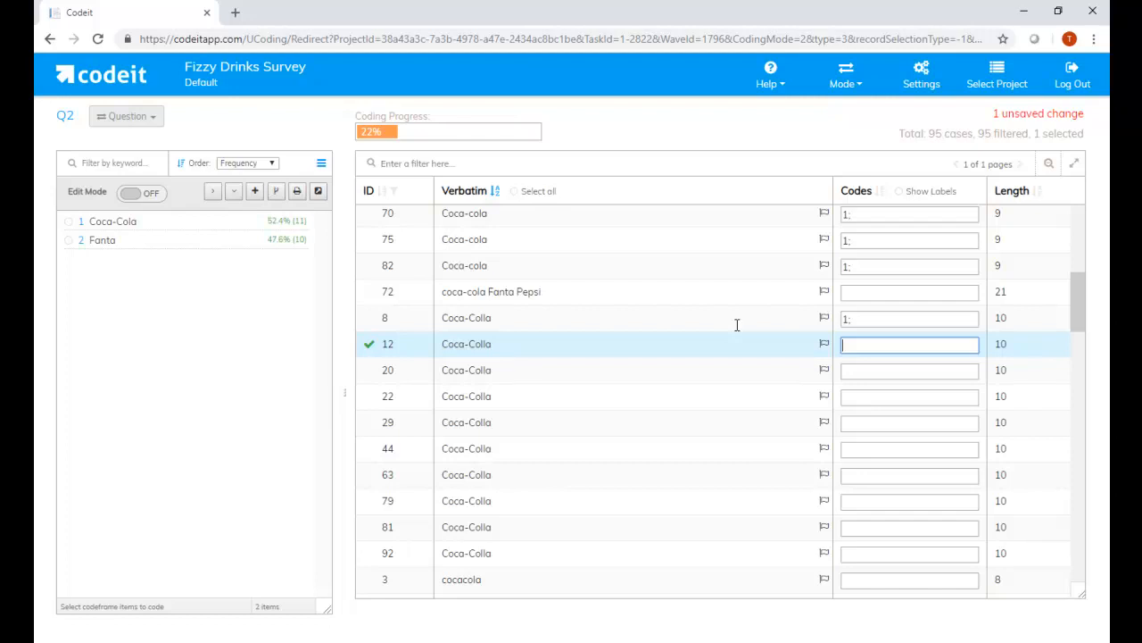
type("1")
key("Return")
key("Return")
type("1")
key("Return")
- Select the Coca-Colla responses from ID 20 through ID 44 and assign code 1 to them together
key("shift+Down")
key("shift+Down")
key("shift+Down")
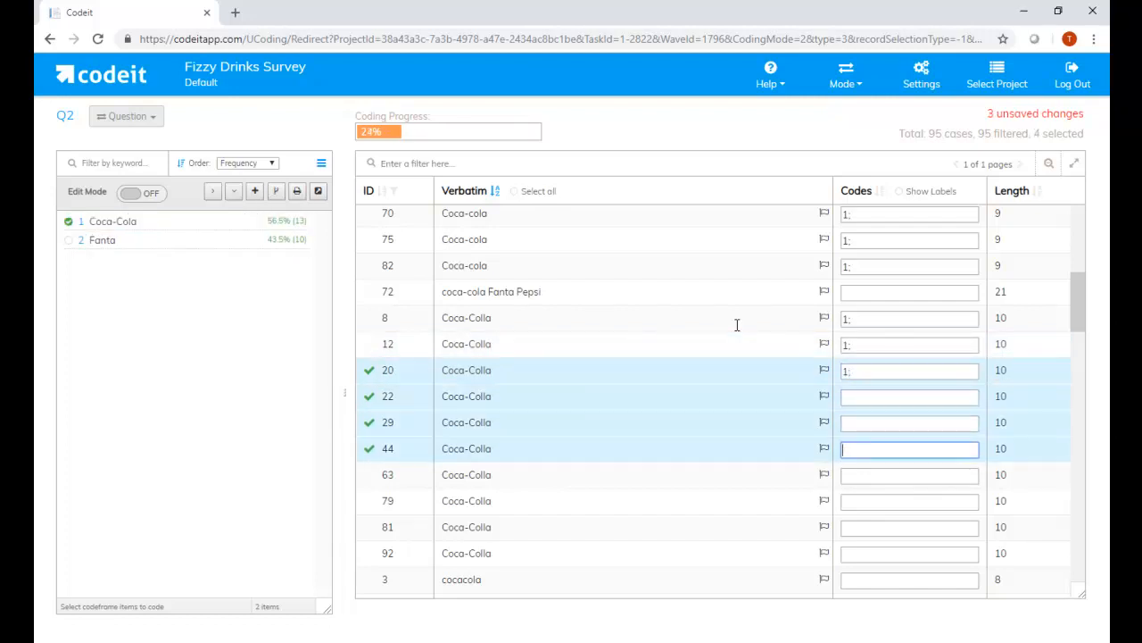
key("shift+Down")
key("shift+Down")
key("shift+Down")
key("shift+Up")
key("shift+Up")
key("shift+Up")
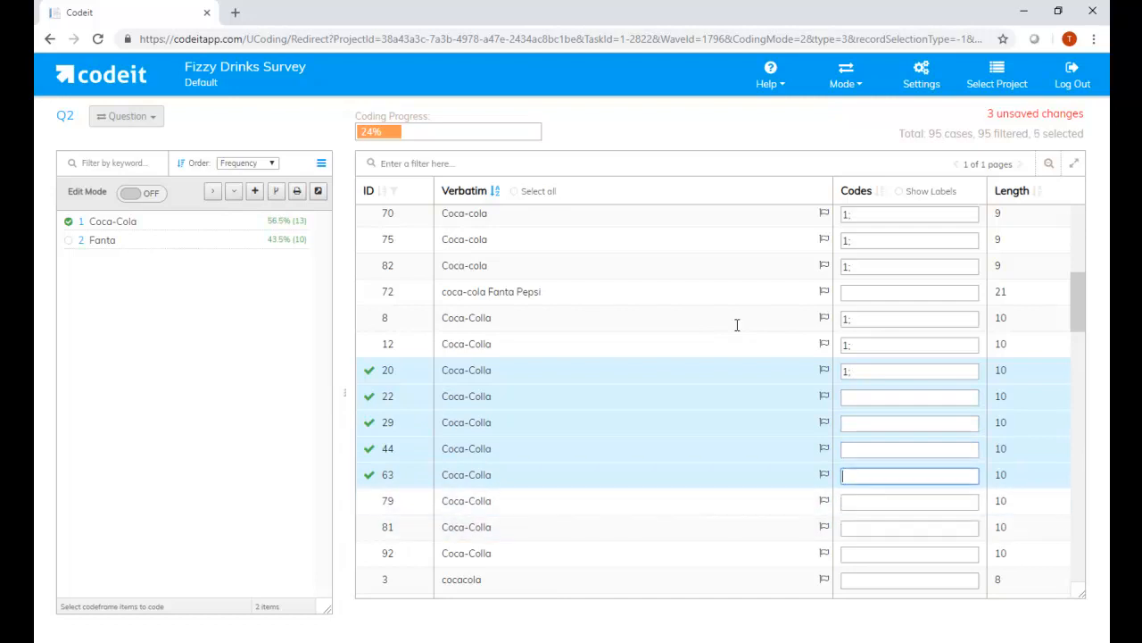
type("1")
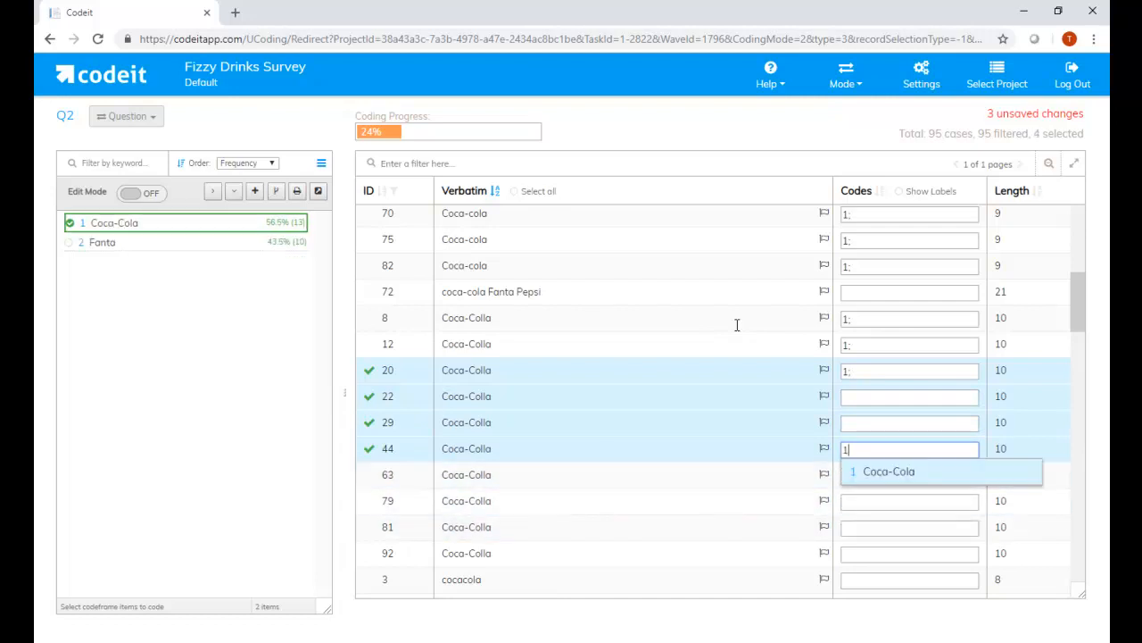
key("Return")
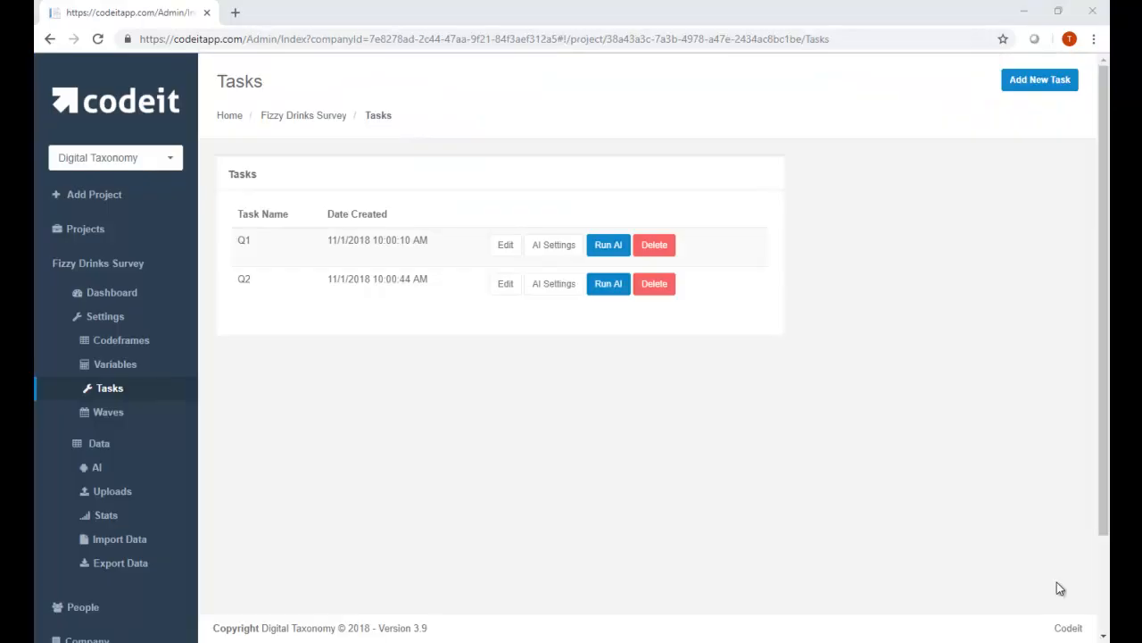
- Open the AI settings of task Q1 in the Fizzy Drinks Survey task list
left_click(555, 245)
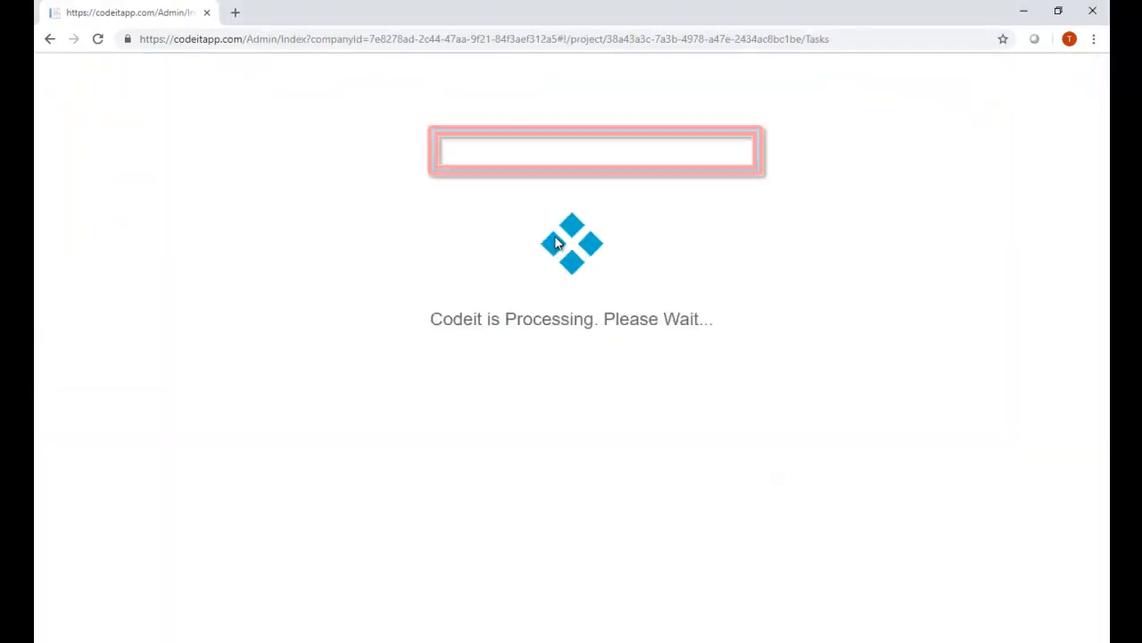
left_click(614, 153)
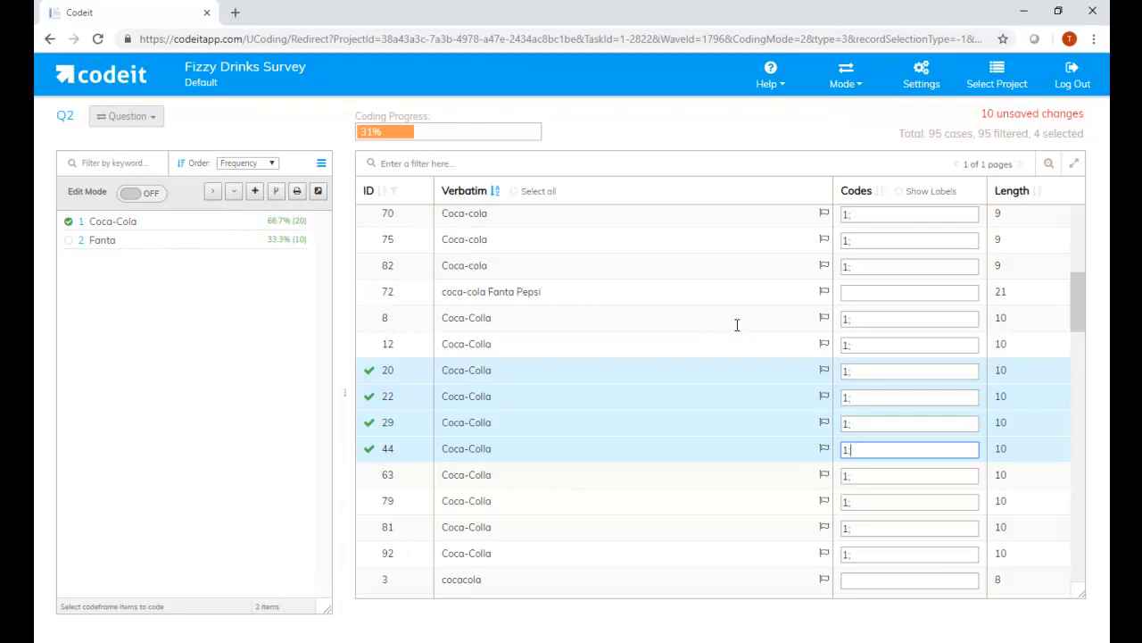
- Select the cocacola responses from ID 3 through ID 48 and assign code 1 to them
scroll(595, 357, "down", 1)
scroll(591, 371, "down", 1)
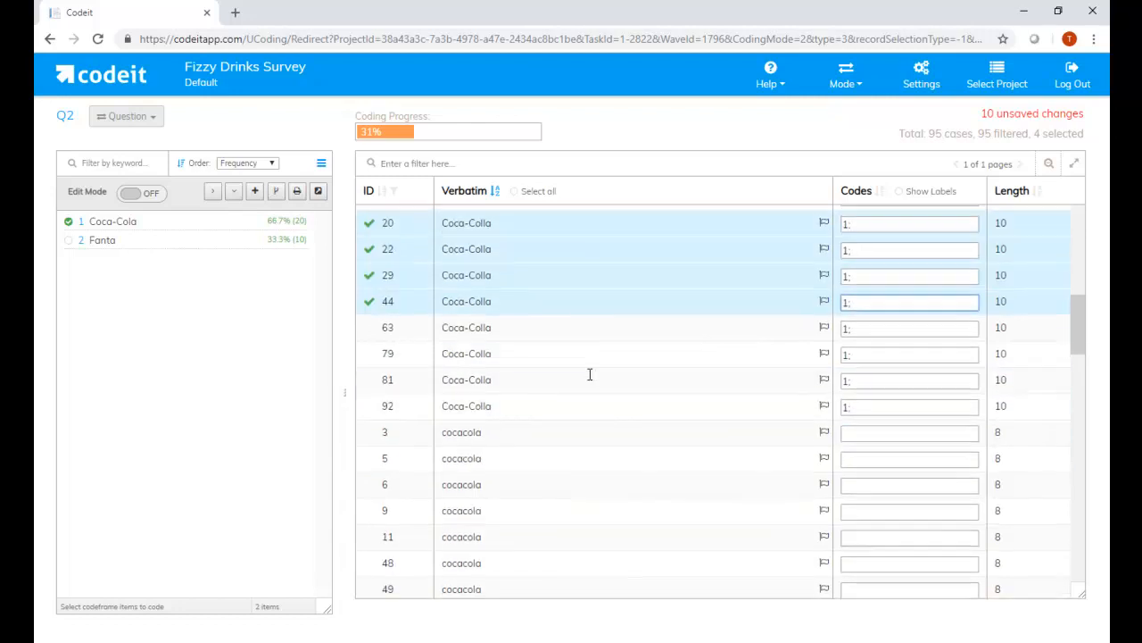
left_click(491, 430)
left_click(487, 551, "shift")
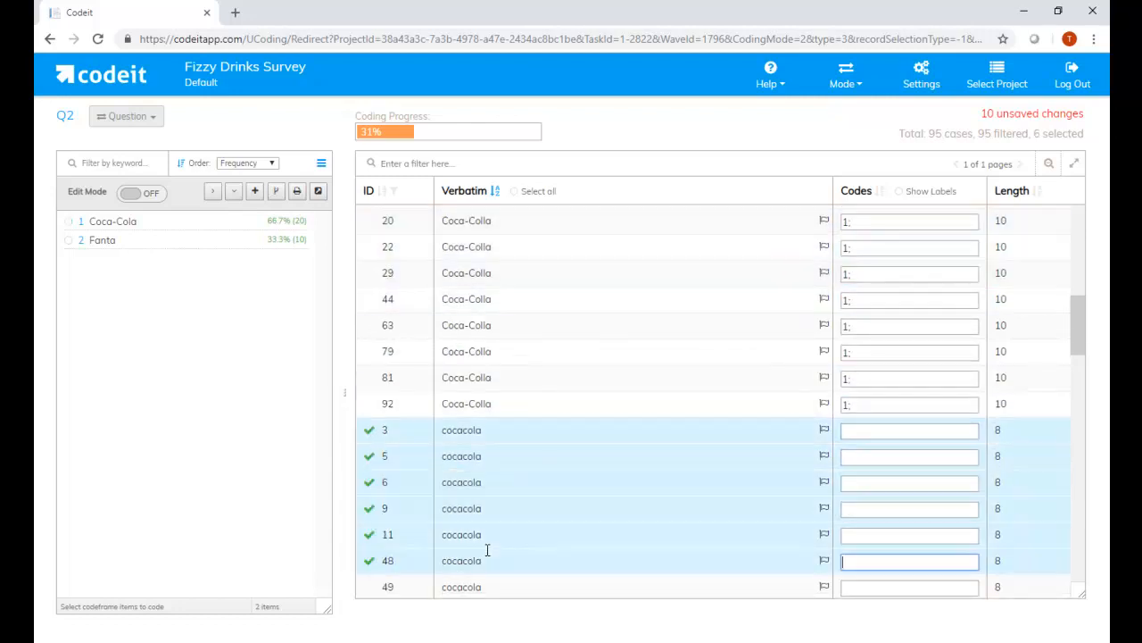
type("1")
key("Return")
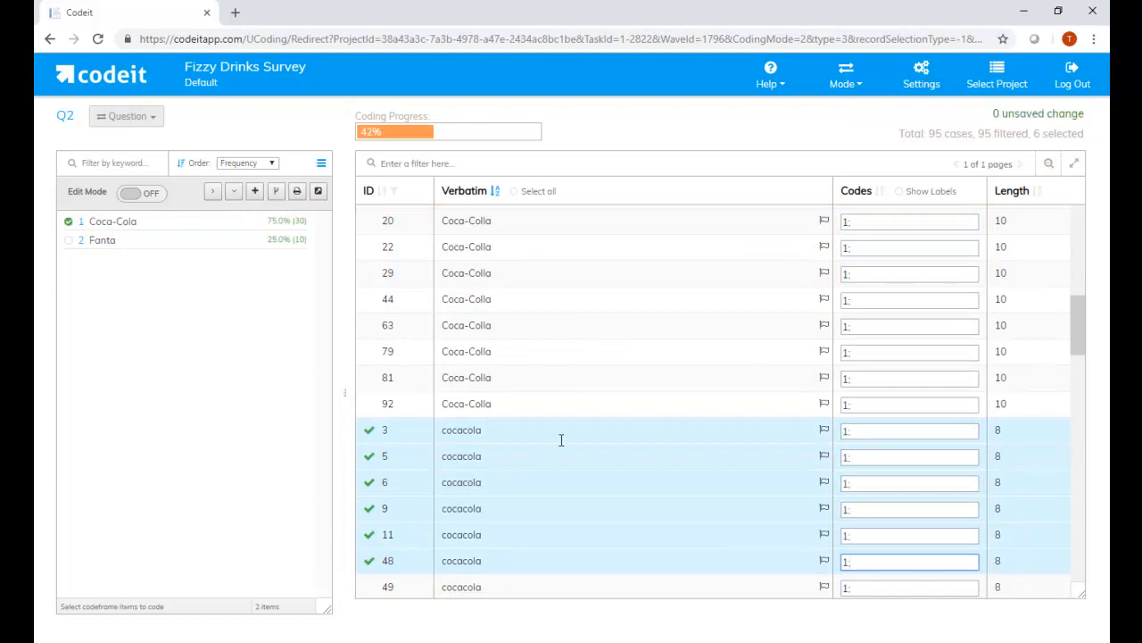
- Examine the sorted list for the uncoded coke, coke zero and Diet coke responses
scroll(565, 437, "down", 3)
scroll(565, 436, "down", 1)
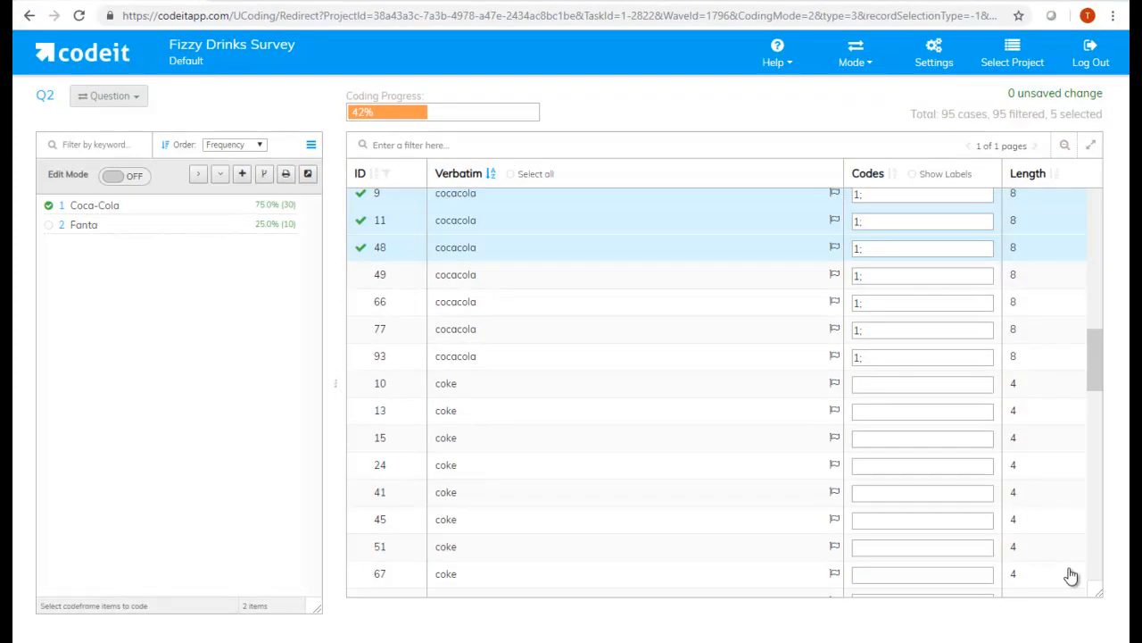
left_click(481, 457)
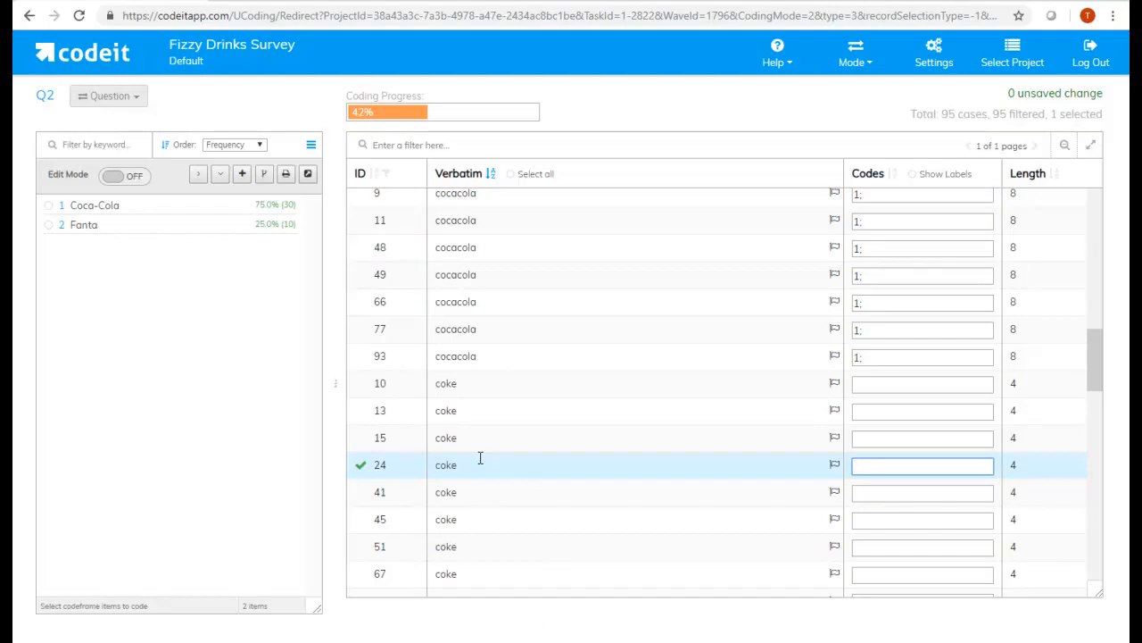
scroll(595, 357, "down", 5)
scroll(596, 360, "down", 2)
left_click(504, 295)
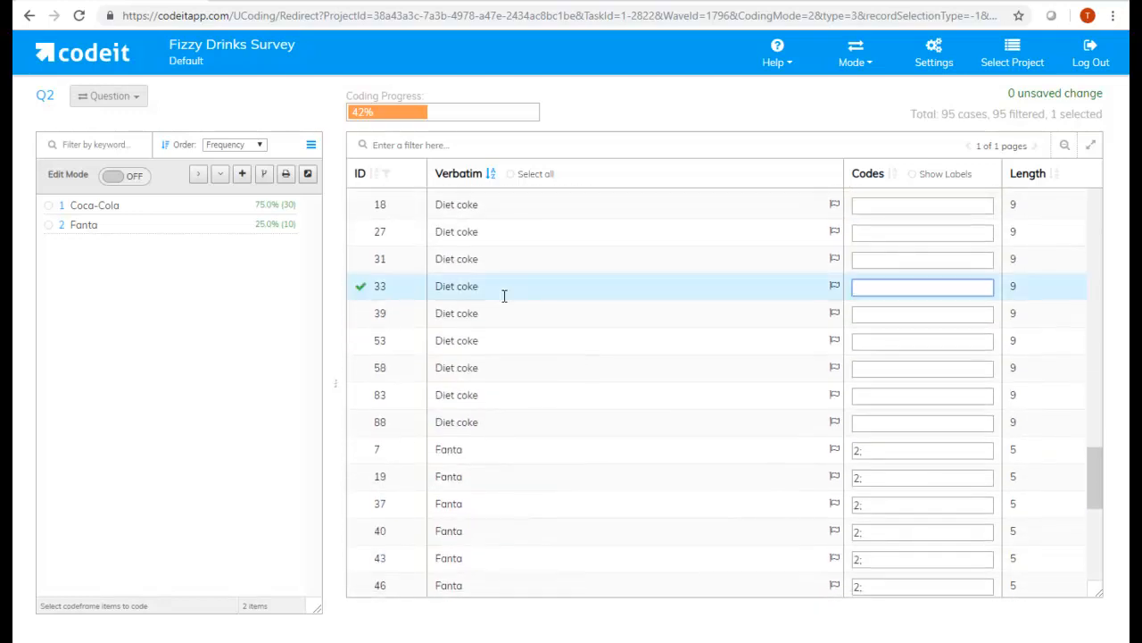
scroll(496, 313, "up", 5)
left_click(512, 548)
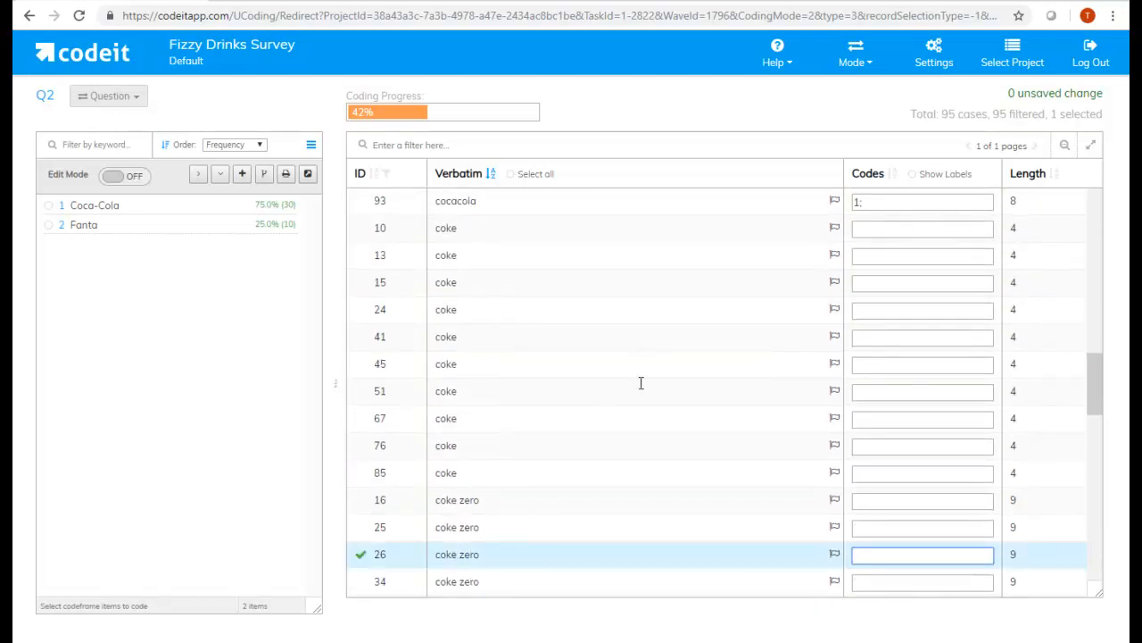
- Filter the Q2 responses to those containing "coke"
scroll(607, 375, "up", 5)
left_click(589, 349)
left_click(558, 268)
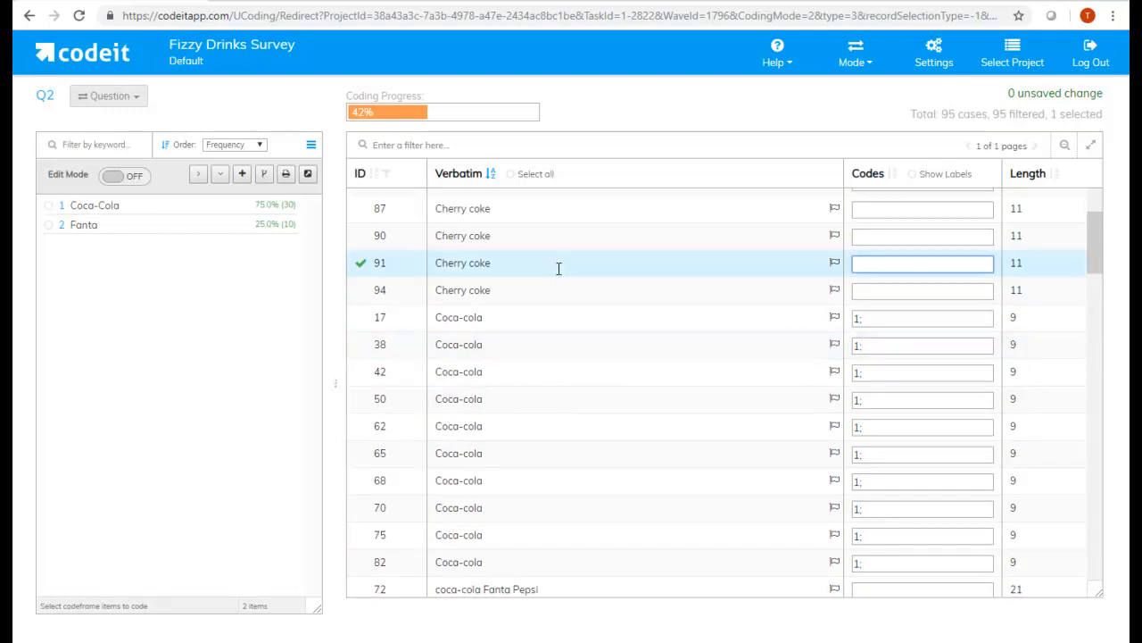
left_click(366, 147)
type("coke")
key("Return")
scroll(429, 229, "up", 2)
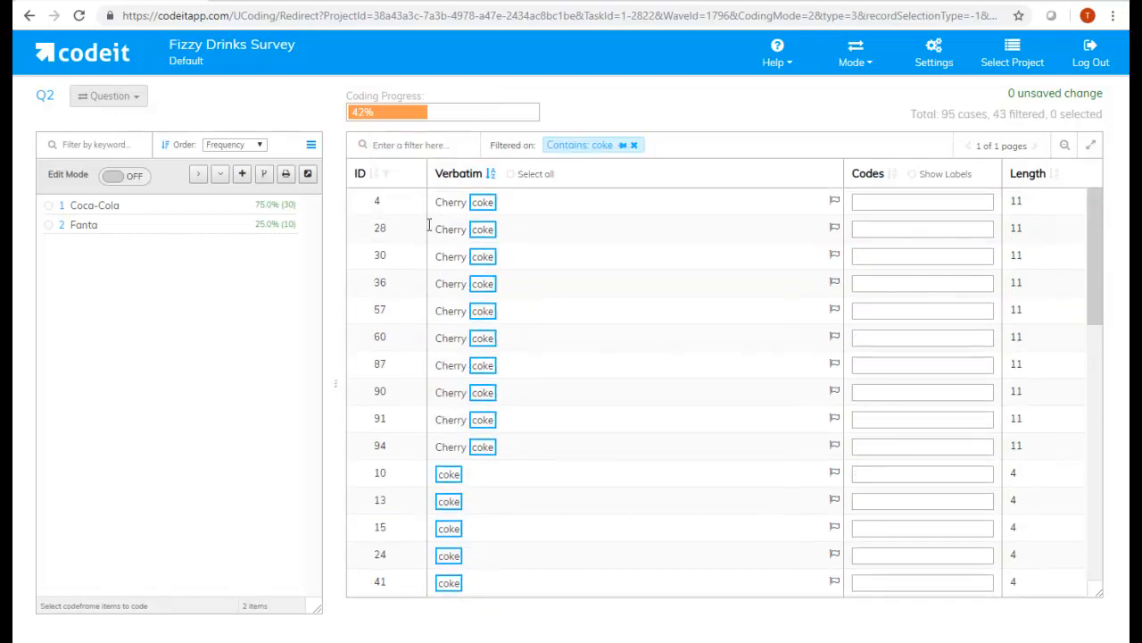
left_click(413, 205)
scroll(461, 419, "down", 10)
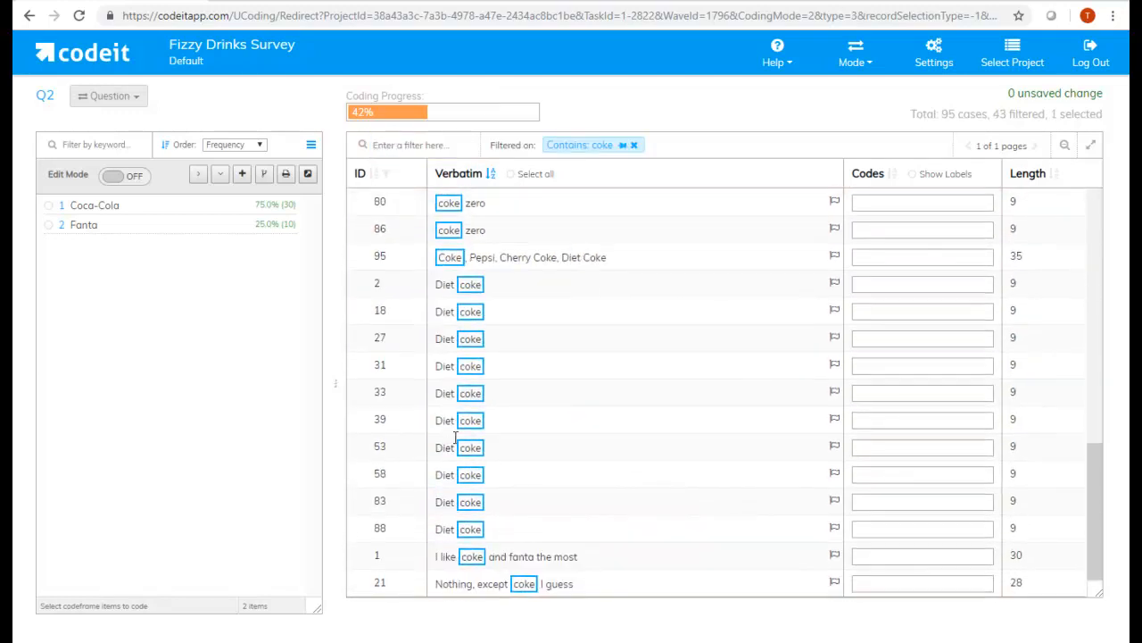
left_click(395, 475, "shift")
scroll(428, 459, "up", 1)
scroll(429, 459, "down", 1)
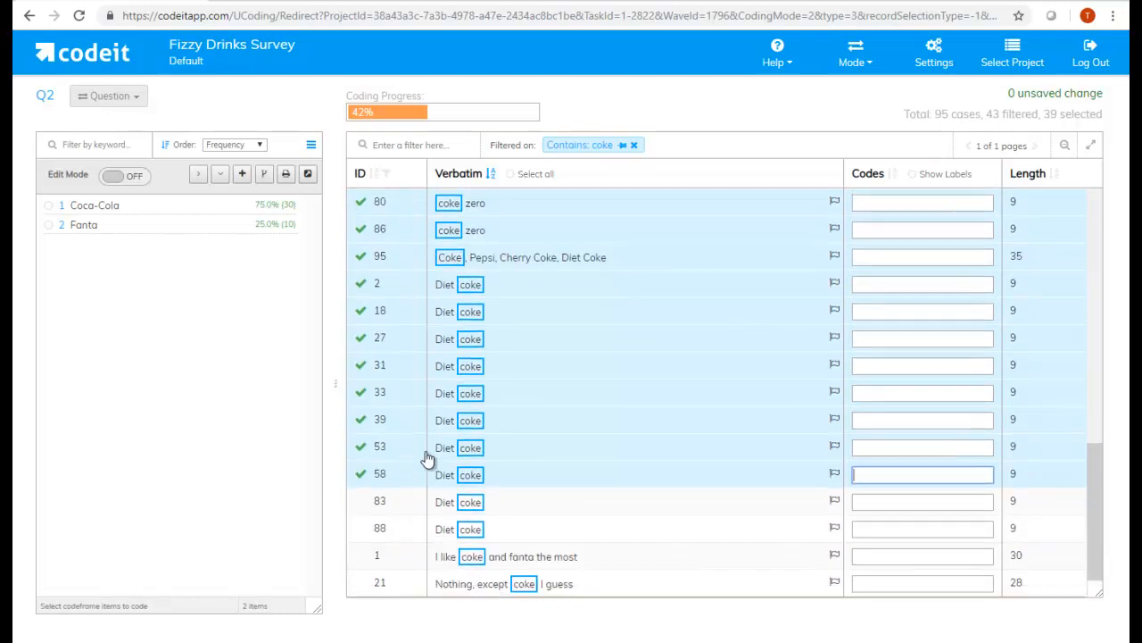
left_click(421, 583, "shift")
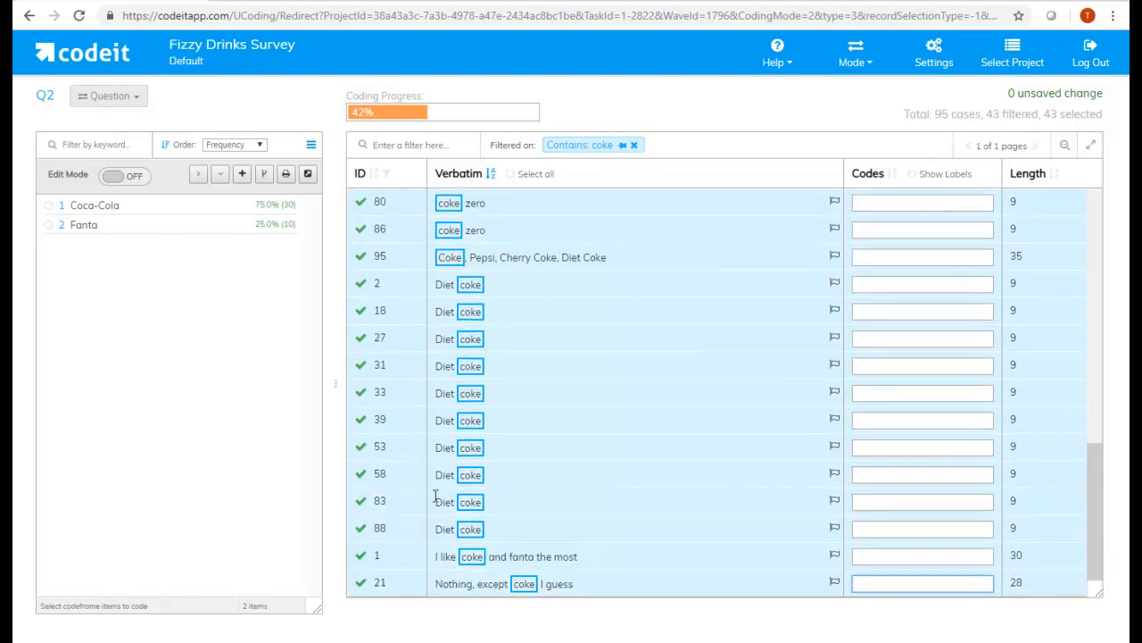
scroll(437, 486, "up", 10)
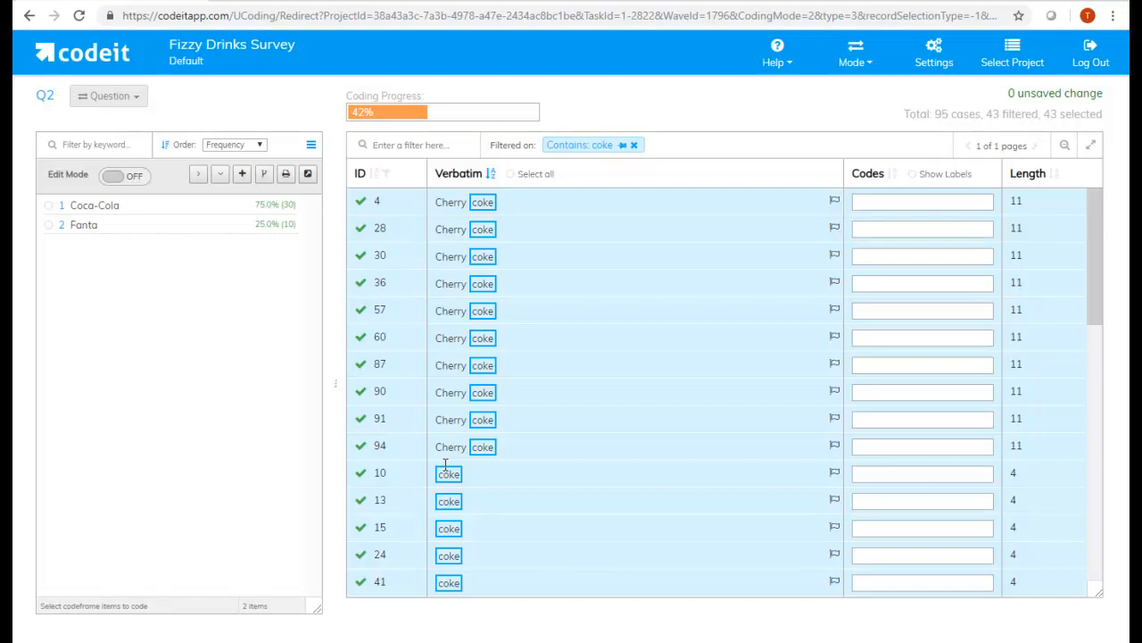
key("Escape")
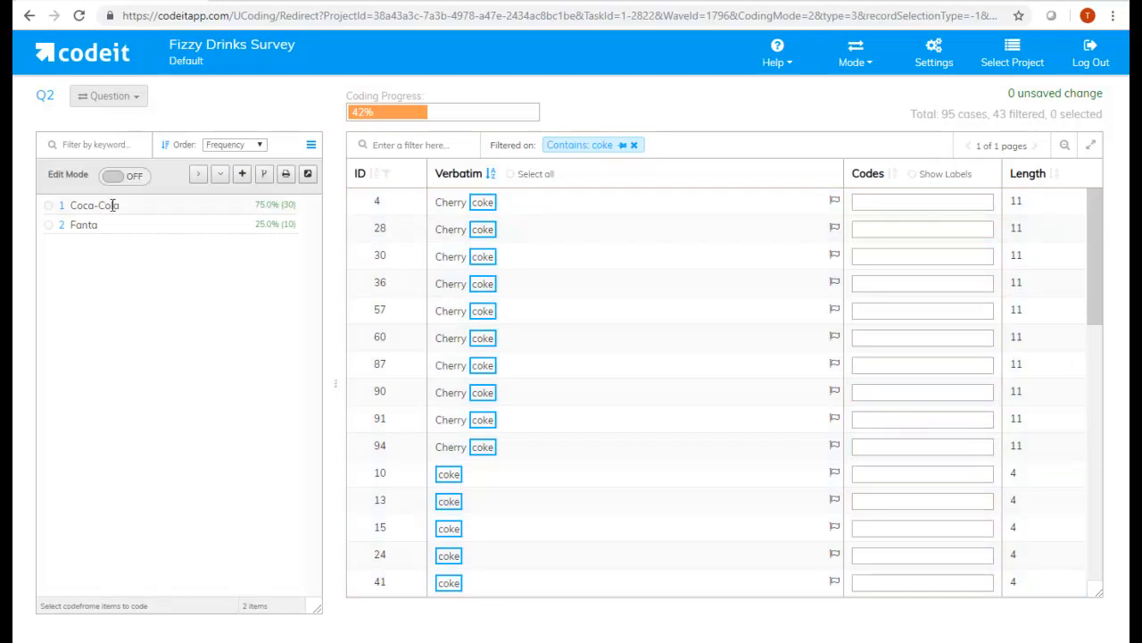
- Add and save a Coca-Cola text match rule for "coke" with whole-string matching off and autocoding allowed
right_click(114, 205)
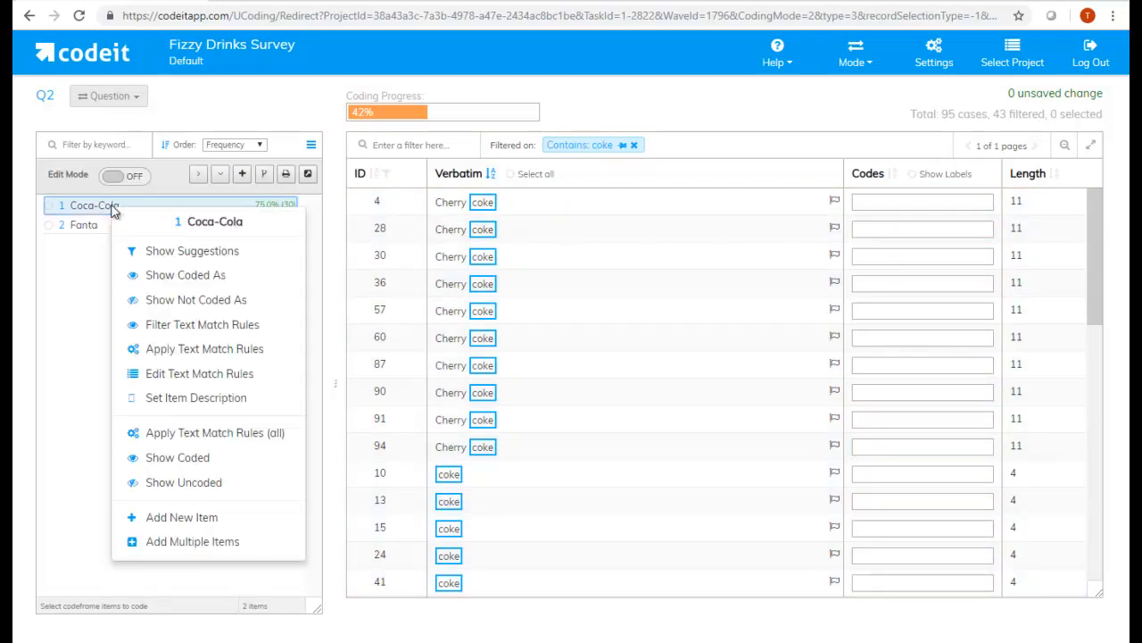
left_click(193, 374)
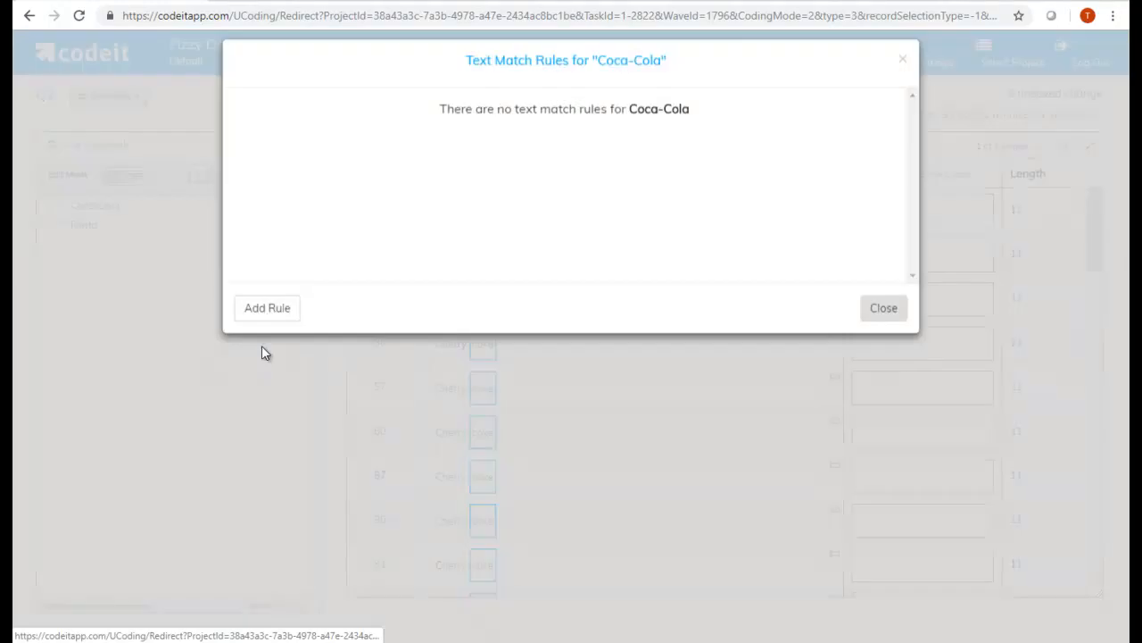
left_click(295, 323)
type("coke")
left_click(602, 157)
left_click(720, 157)
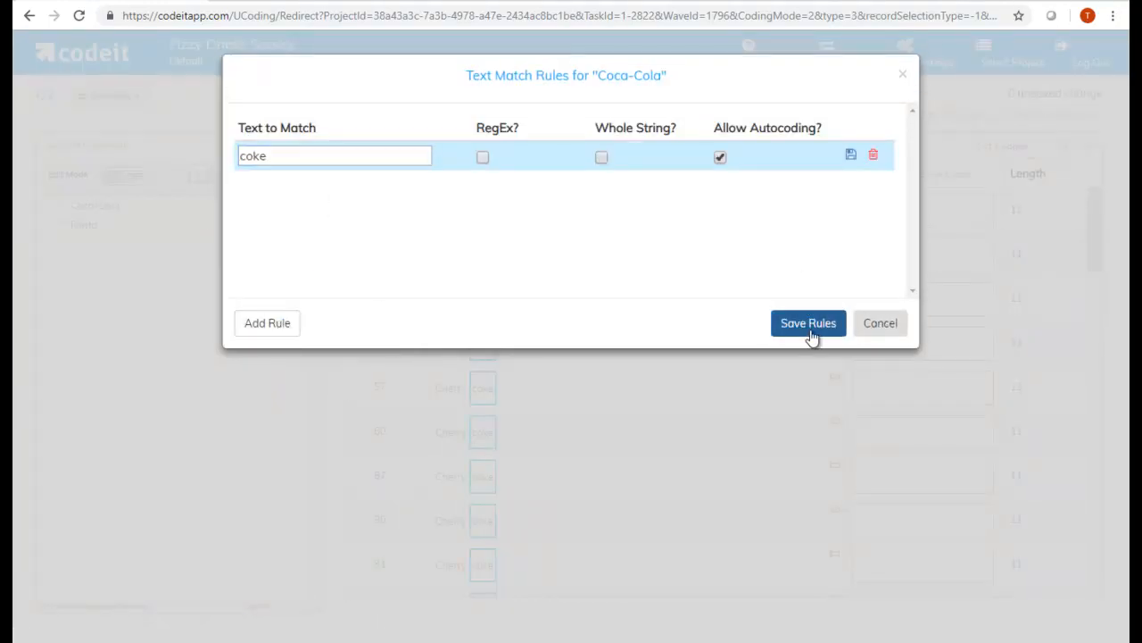
left_click(813, 330)
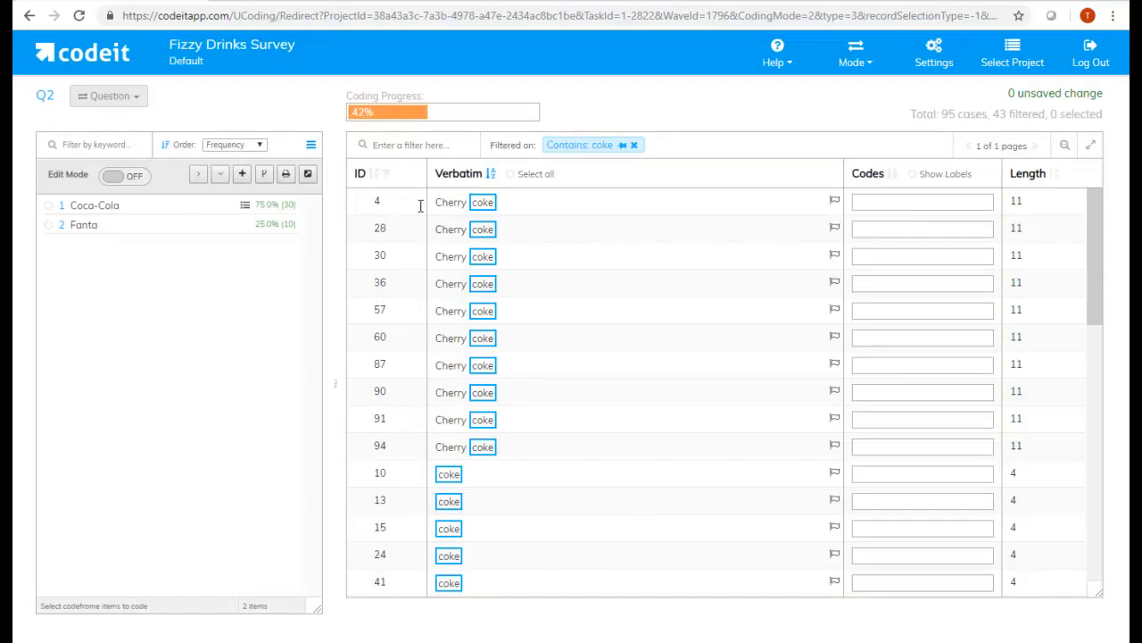
- Apply the text match rules of the Coca-Cola item and confirm the coding
right_click(223, 213)
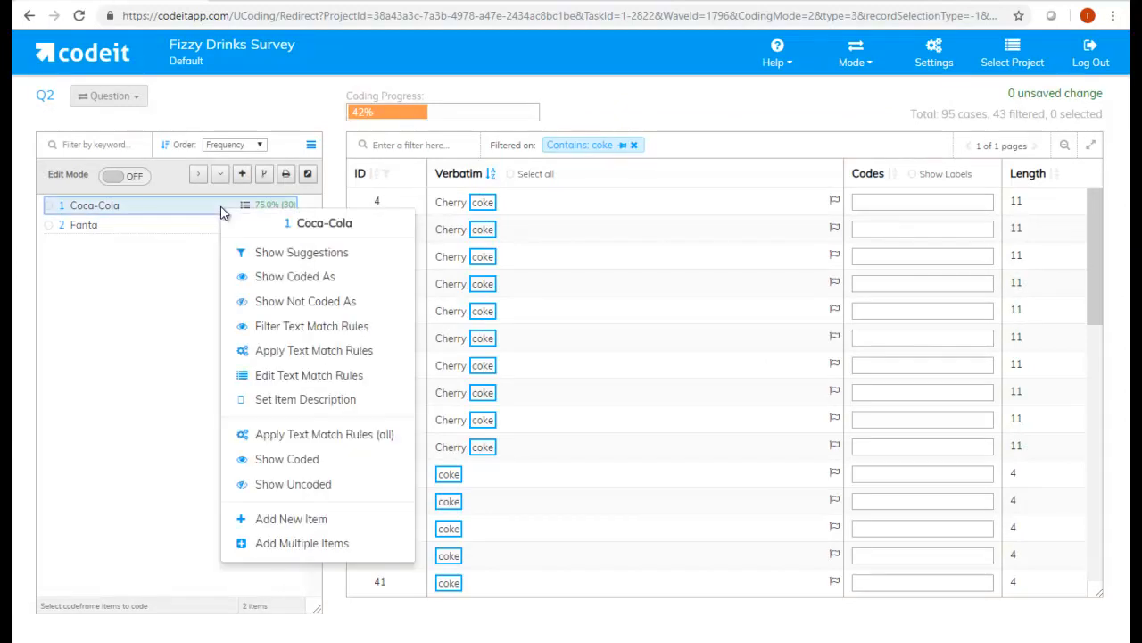
left_click(291, 353)
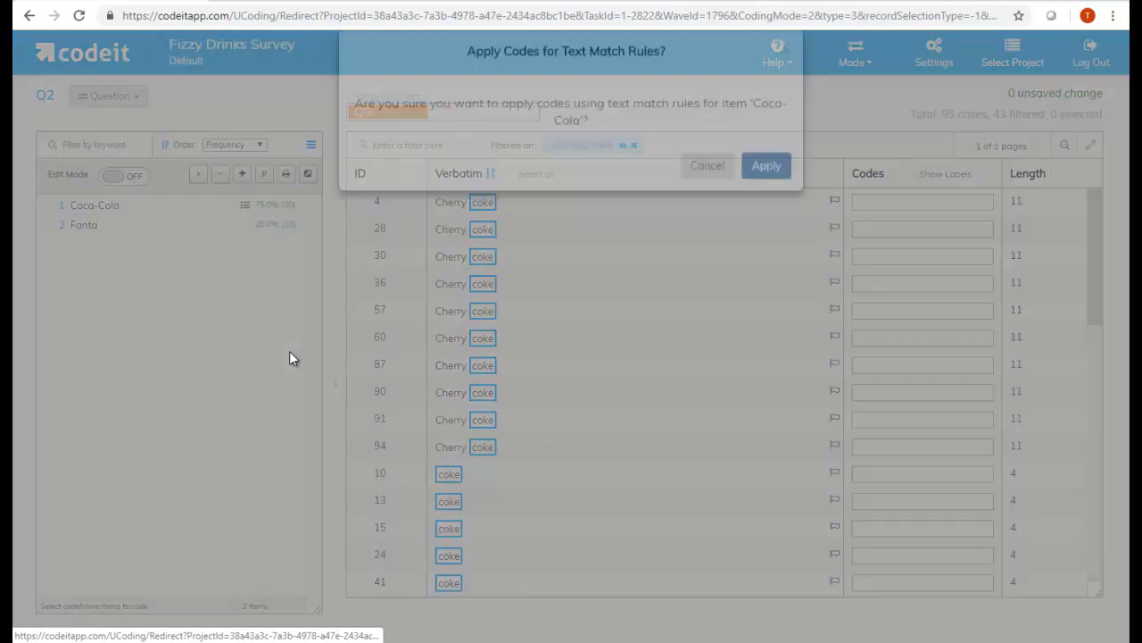
left_click(766, 190)
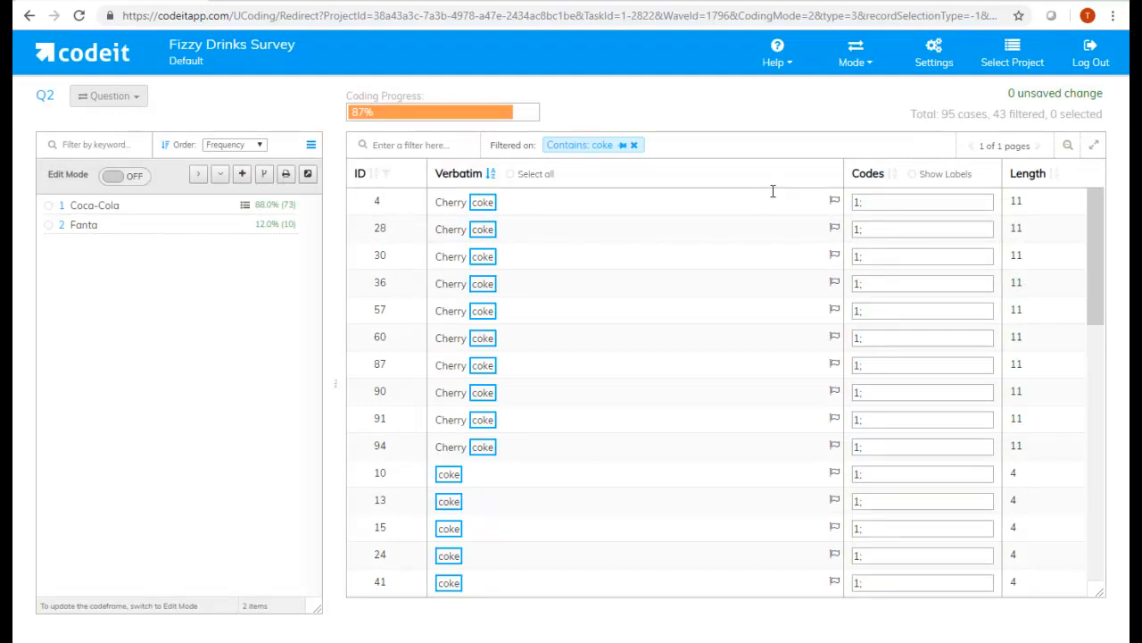
- Examine the codes assigned to the coke, coke zero, Diet coke and mixed responses in the filtered list
scroll(714, 360, "down", 5)
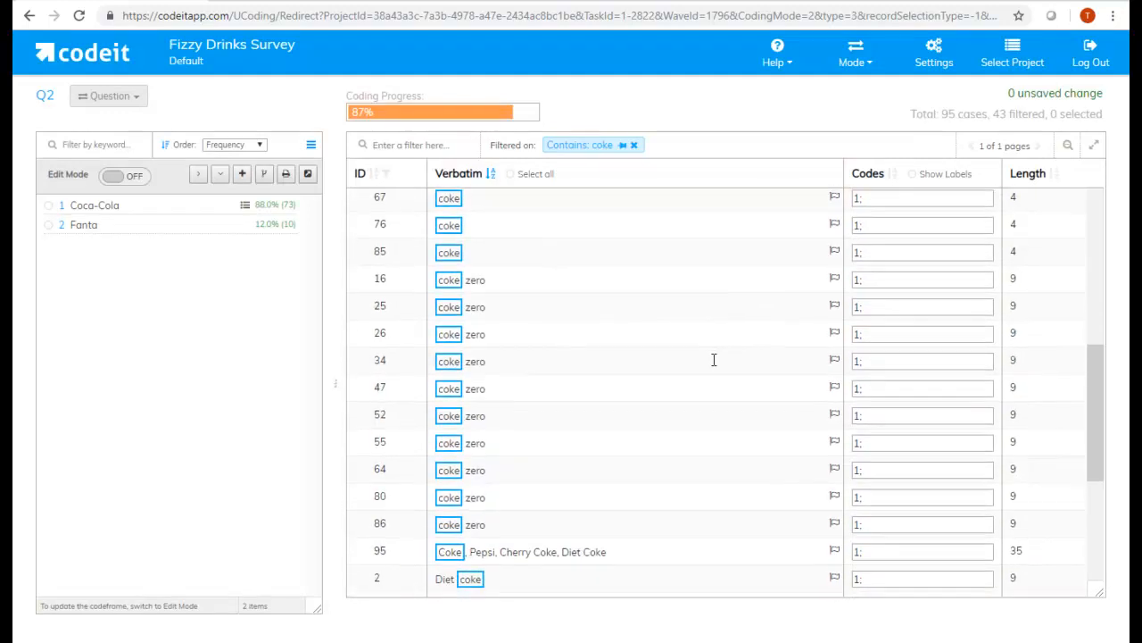
scroll(714, 360, "down", 3)
left_click(627, 443)
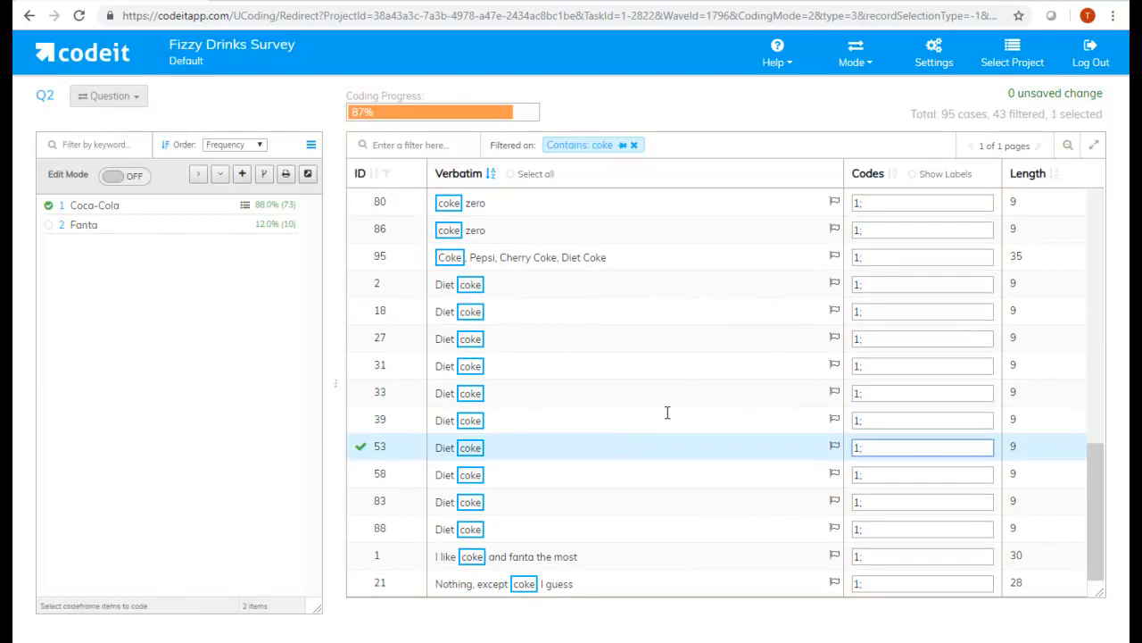
scroll(667, 412, "up", 10)
left_click(554, 362)
scroll(556, 379, "down", 10)
scroll(543, 385, "up", 2)
left_click(541, 384)
scroll(541, 385, "down", 1)
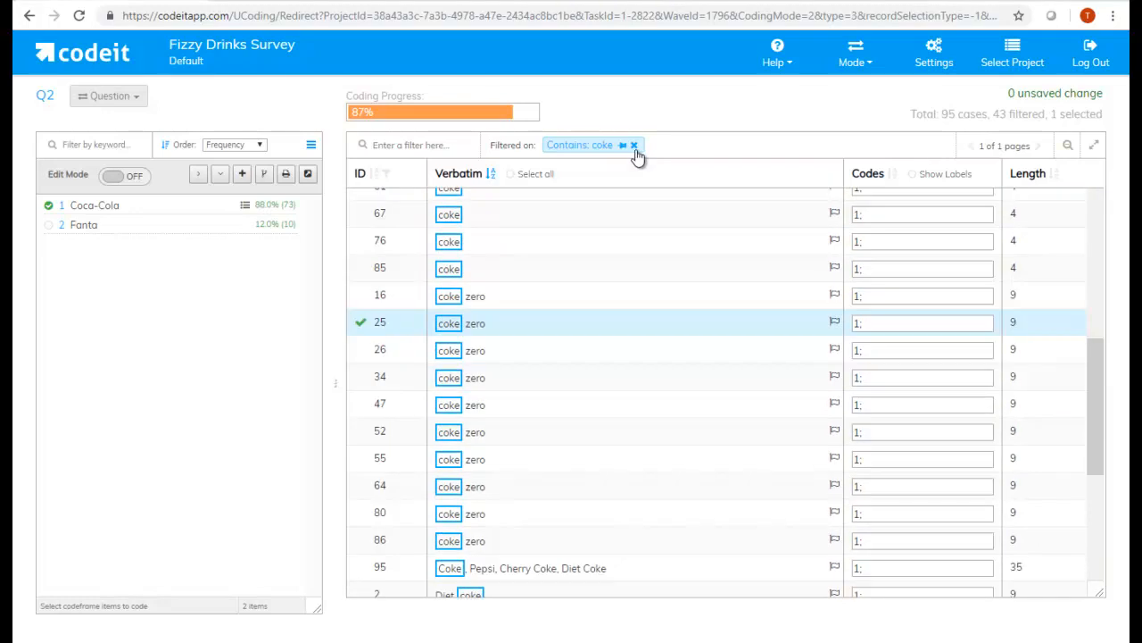
- Remove the coke filter and select the "I like coke and fanta the most" response in the length-sorted list
left_click(635, 146)
left_click(394, 531)
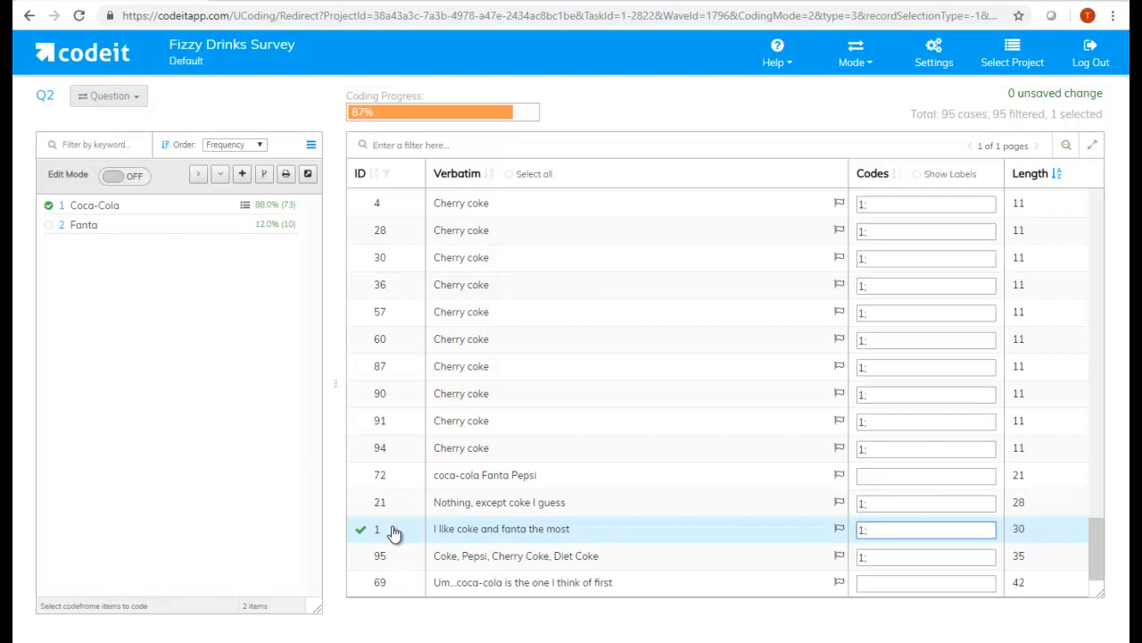
- Add and save a Fanta text match rule for "fanta" with whole-string matching off and autocoding allowed
right_click(221, 230)
left_click(302, 375)
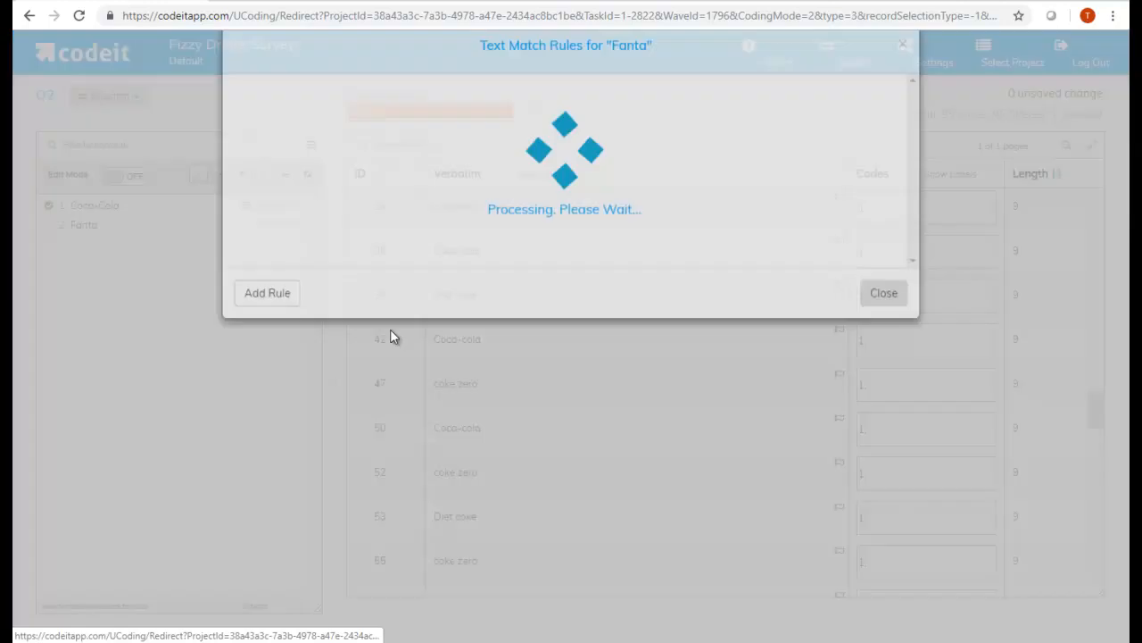
left_click(264, 328)
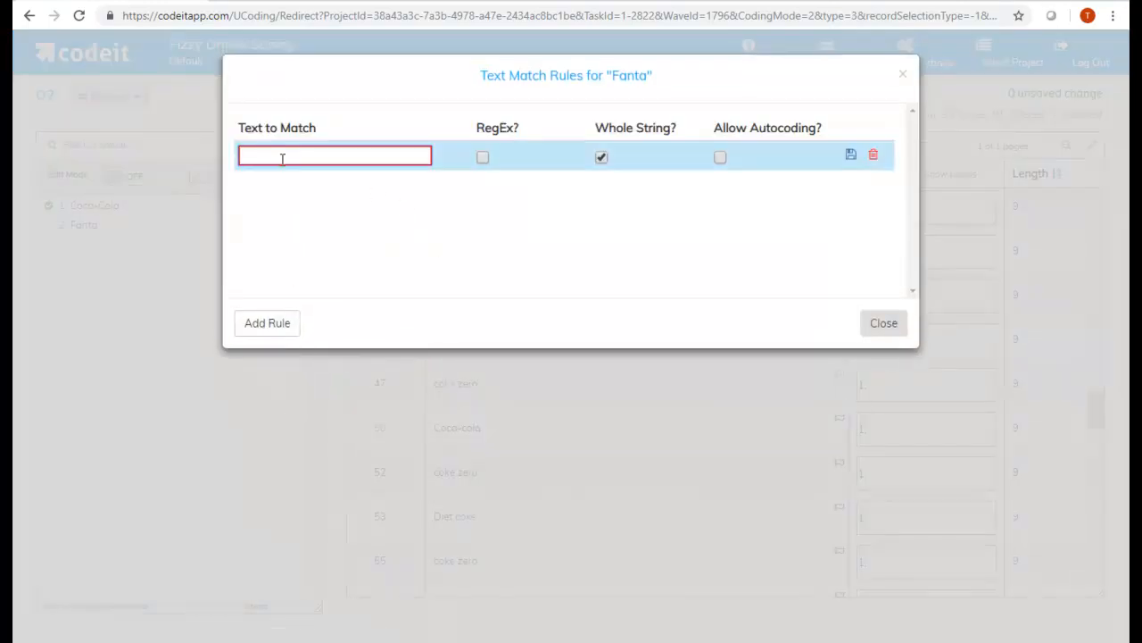
type("fanta")
left_click(601, 157)
left_click(721, 157)
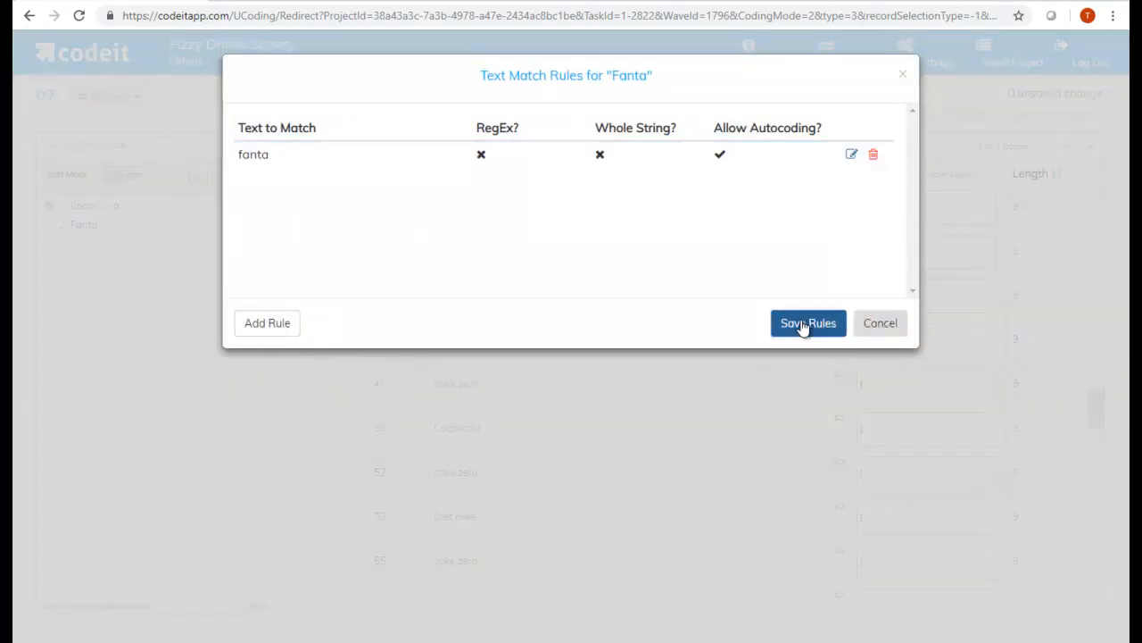
left_click(806, 325)
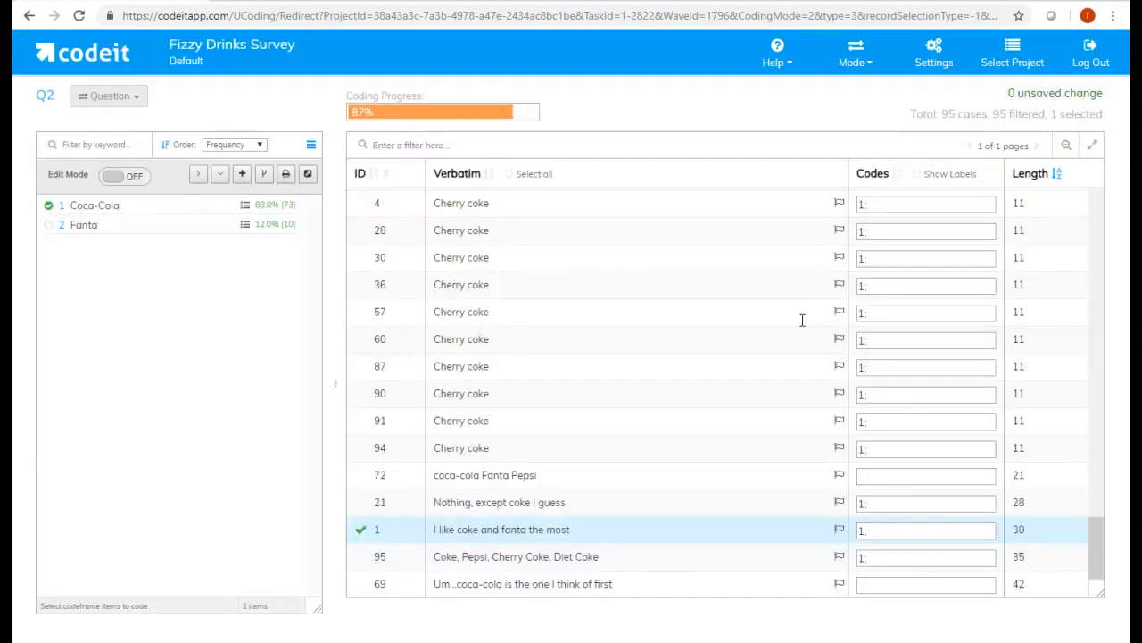
- Apply the Fanta text match rules and check the codes of response ID 1
right_click(239, 226)
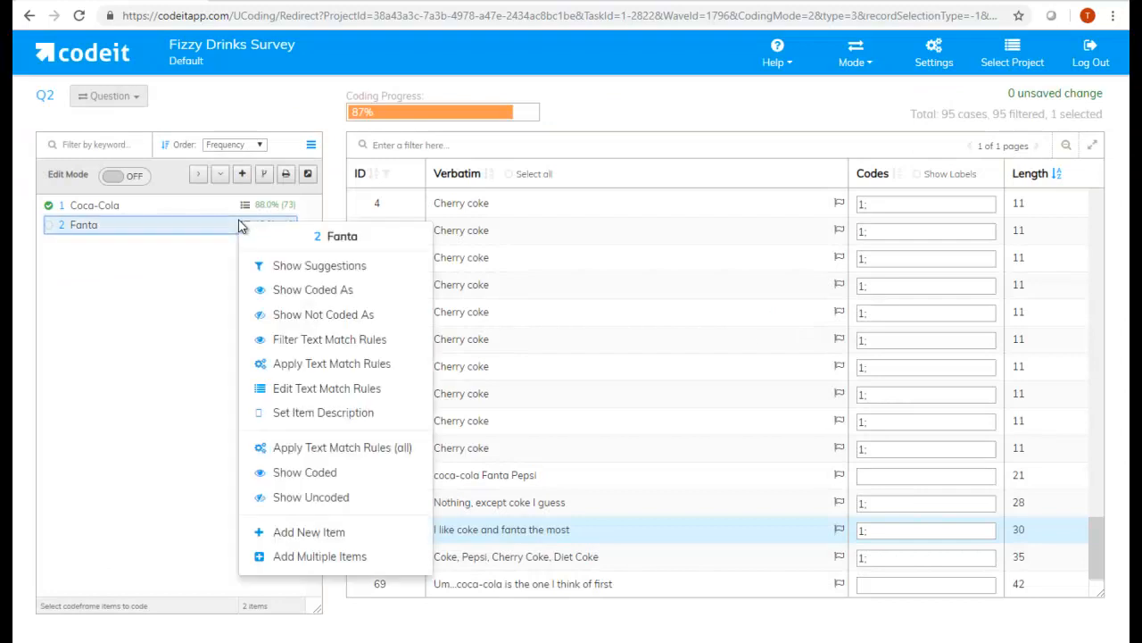
left_click(297, 366)
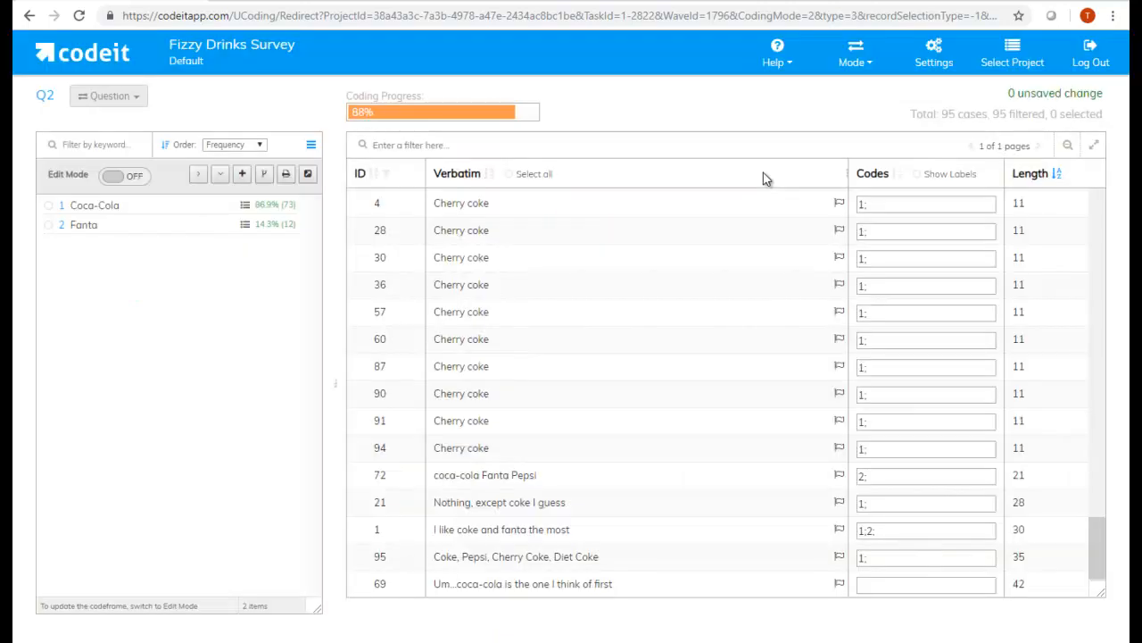
left_click(406, 538)
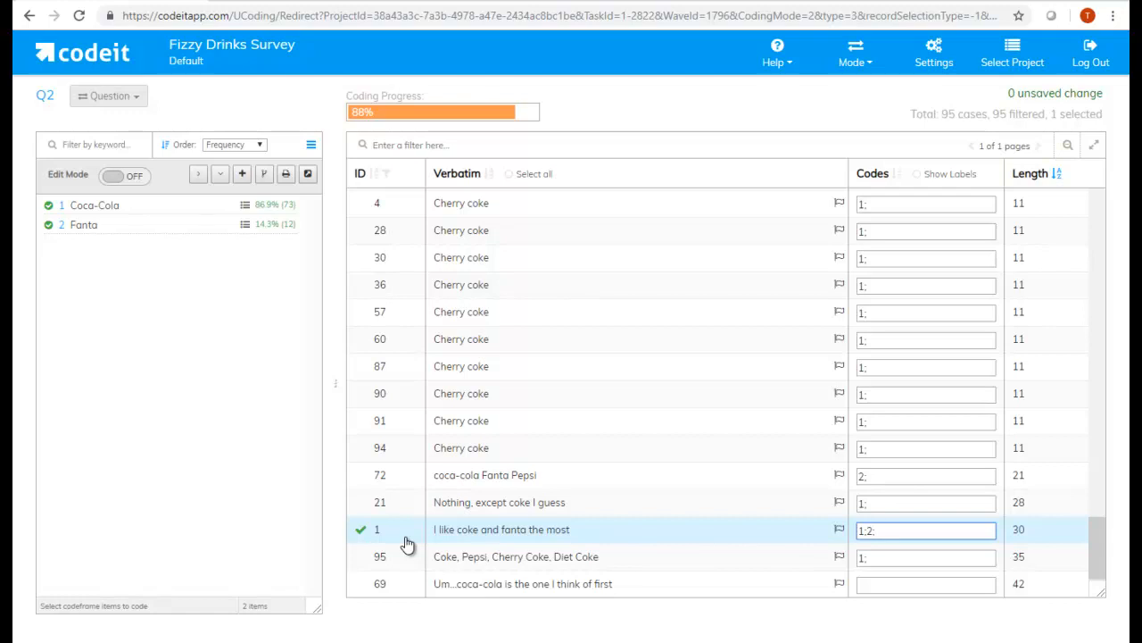
- Allow partial text matching in the AI settings and close the settings
left_click(933, 54)
left_click(312, 123)
left_click(349, 159)
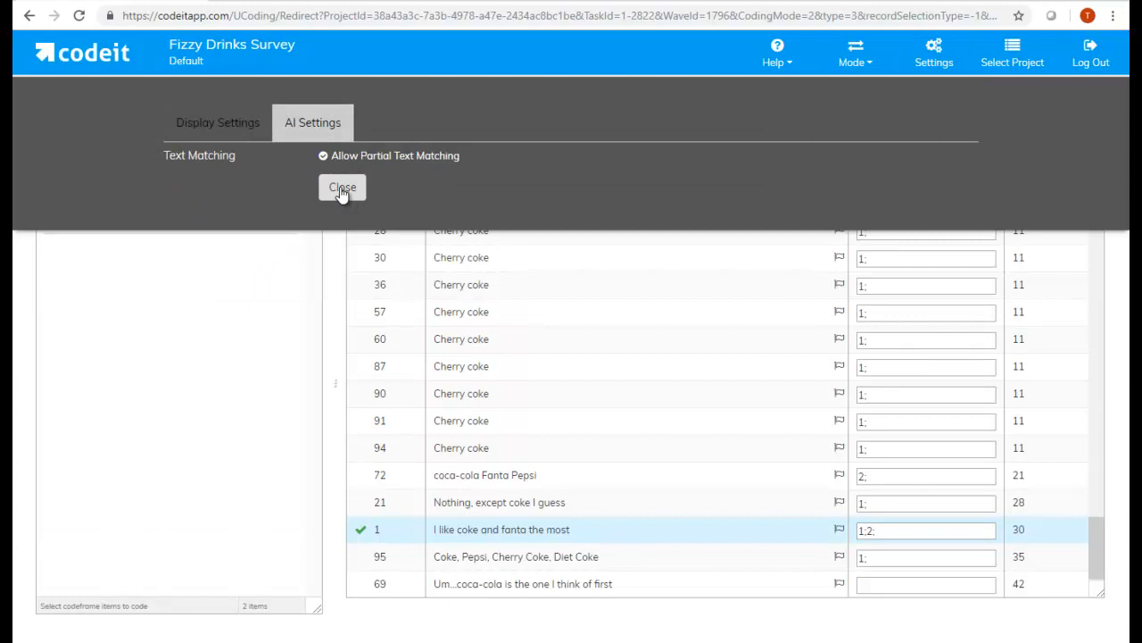
left_click(341, 189)
- Add the Pepsi response text to the codeframe and save the changes with AI set to run on save
scroll(536, 395, "up", 5)
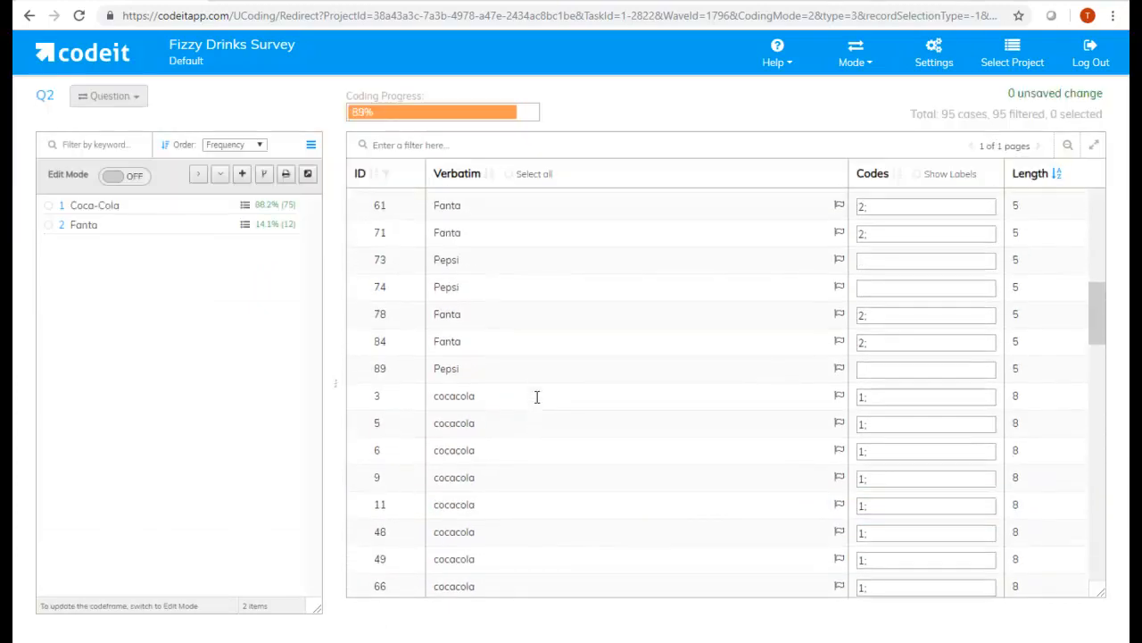
right_click(457, 259)
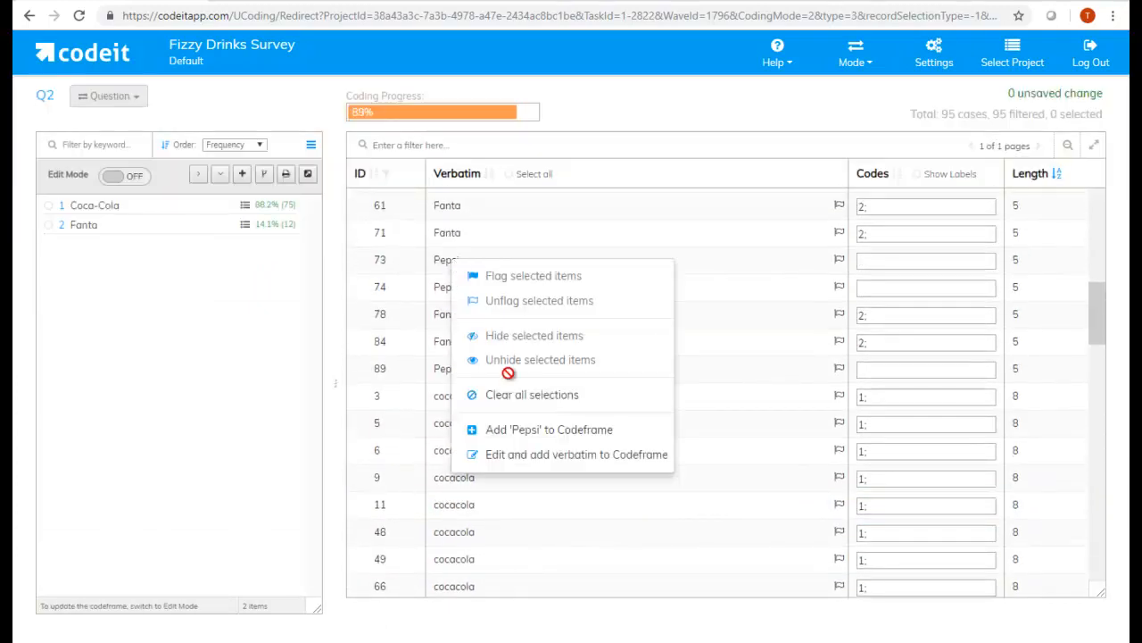
left_click(525, 426)
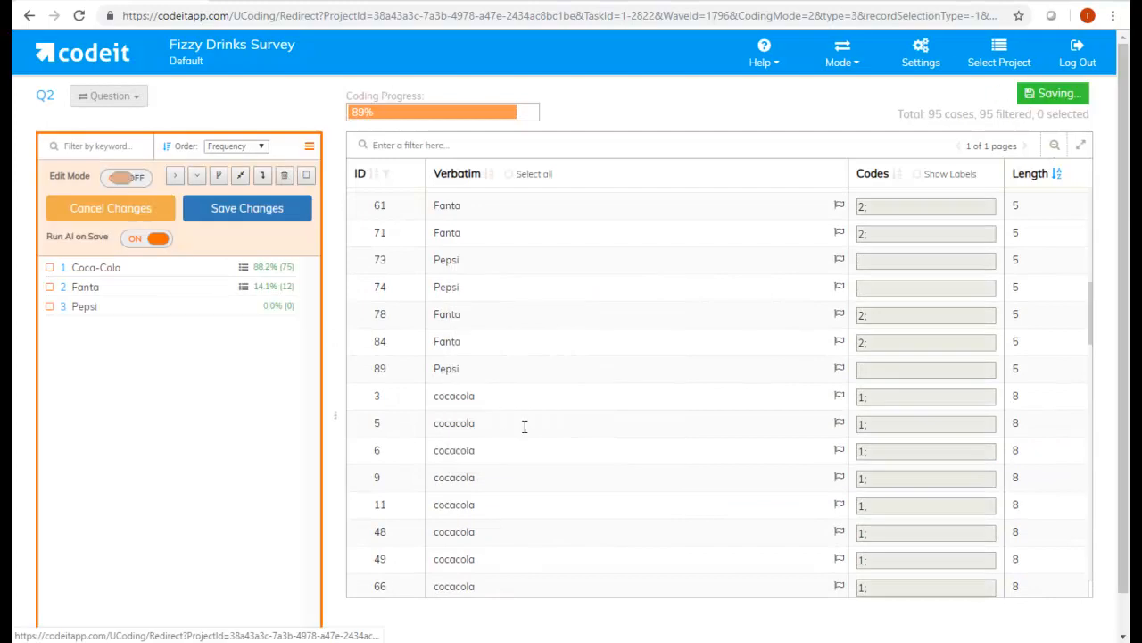
left_click(233, 215)
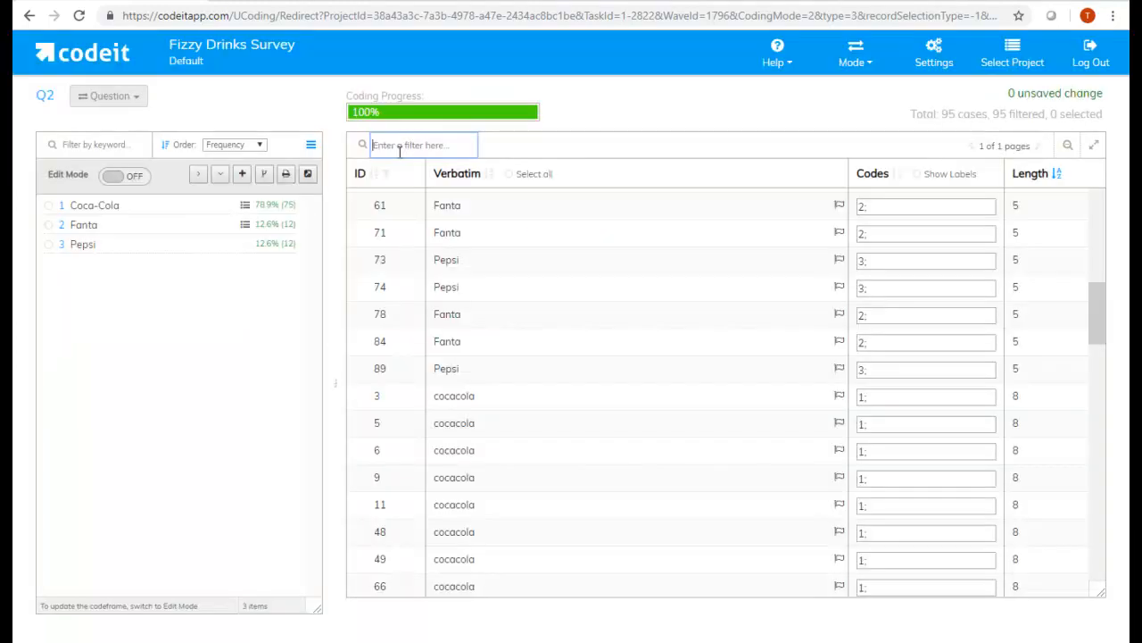
- Filter the responses for "pepsi", check the codes of IDs 14, 89, 72 and 95, and remove the filter
type("pepsi")
key("Return")
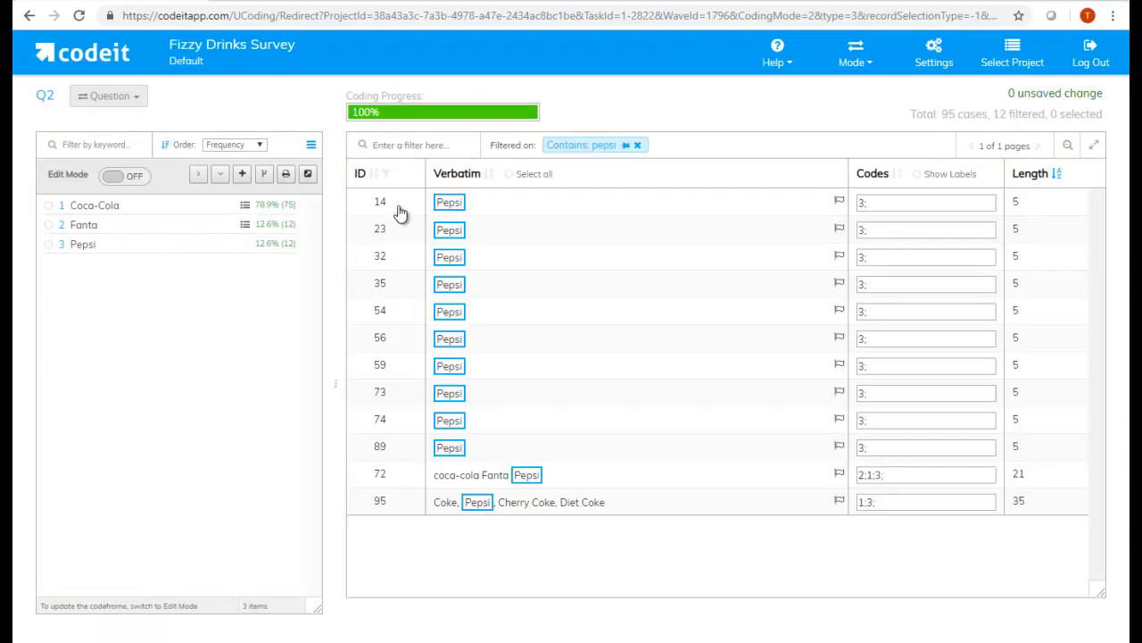
left_click(399, 209)
left_click(387, 457)
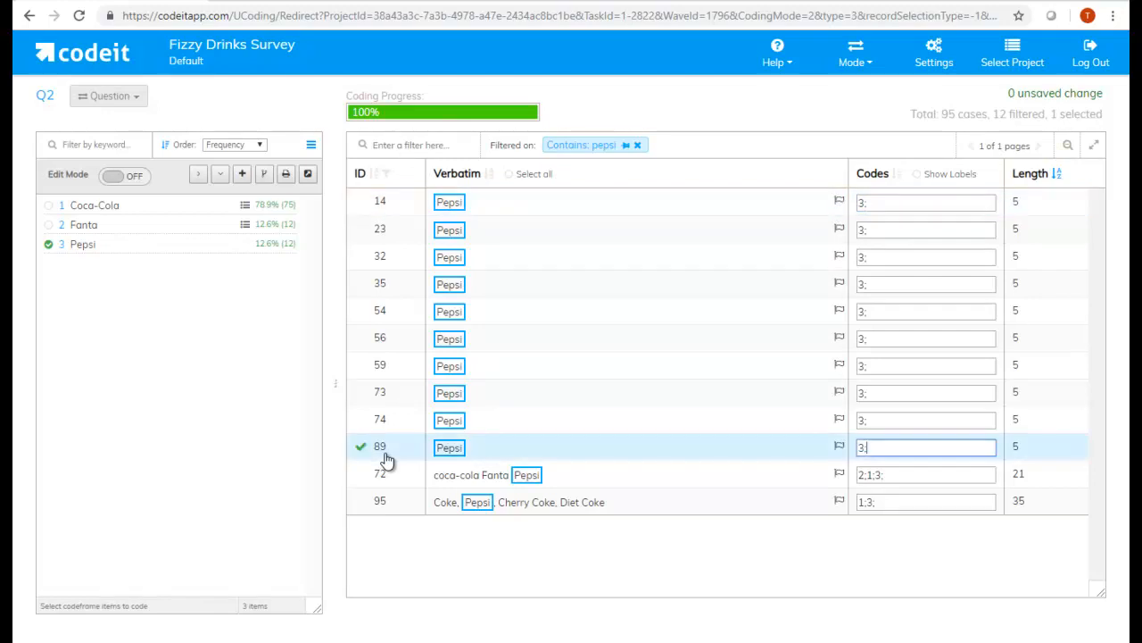
left_click(382, 475)
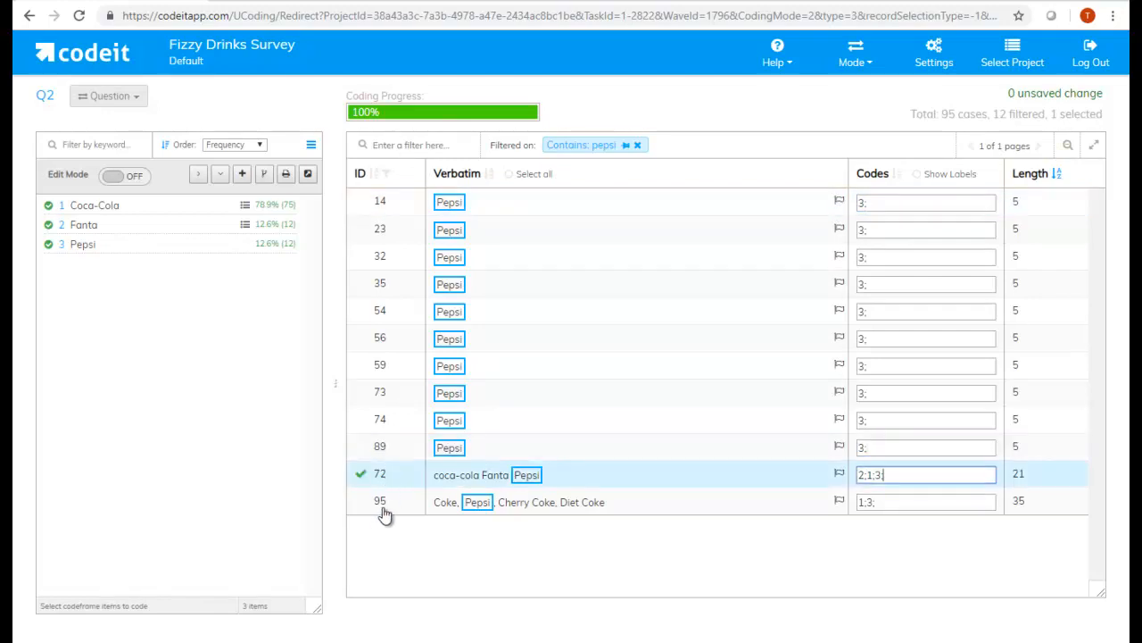
left_click(379, 505, "ctrl")
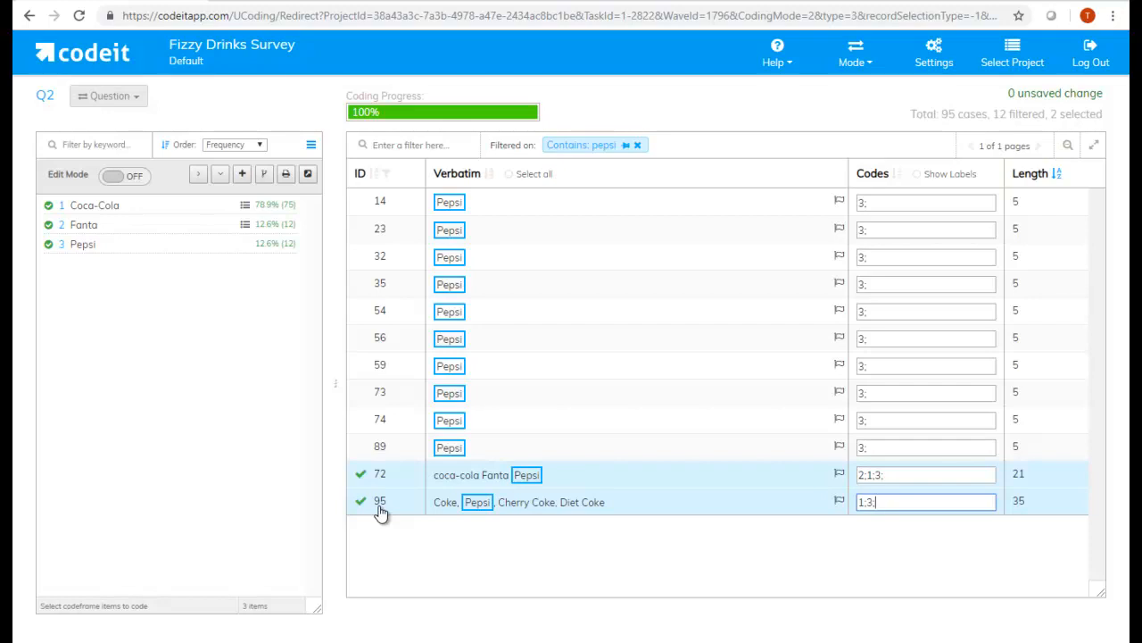
left_click(638, 146)
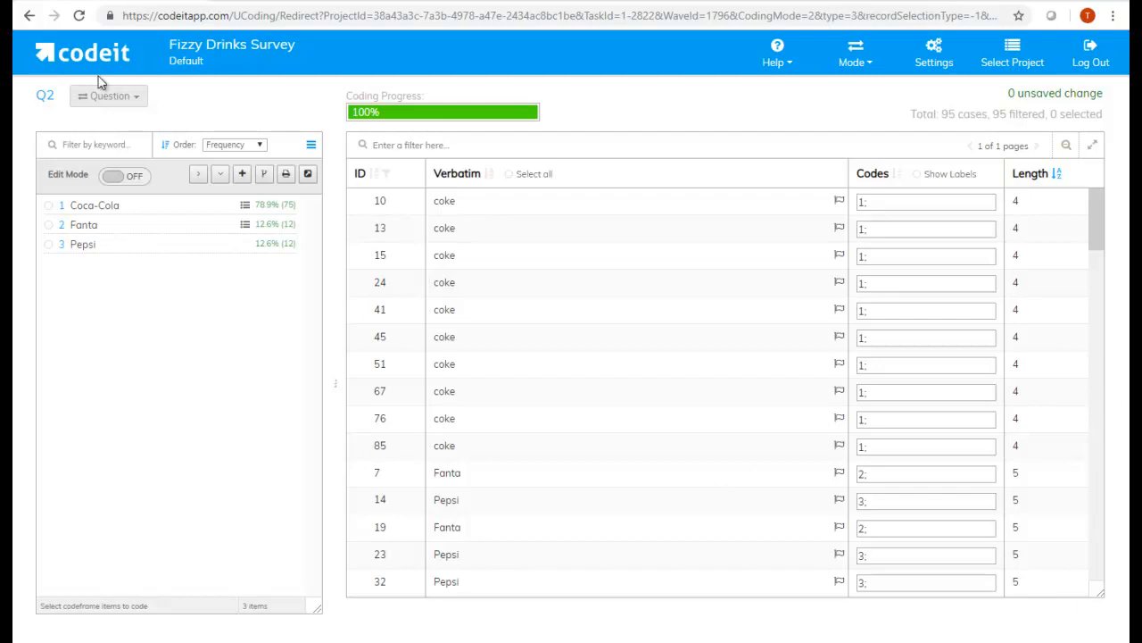
- Switch the coding view from question Q2 to question Q1
left_click(134, 95)
left_click(103, 148)
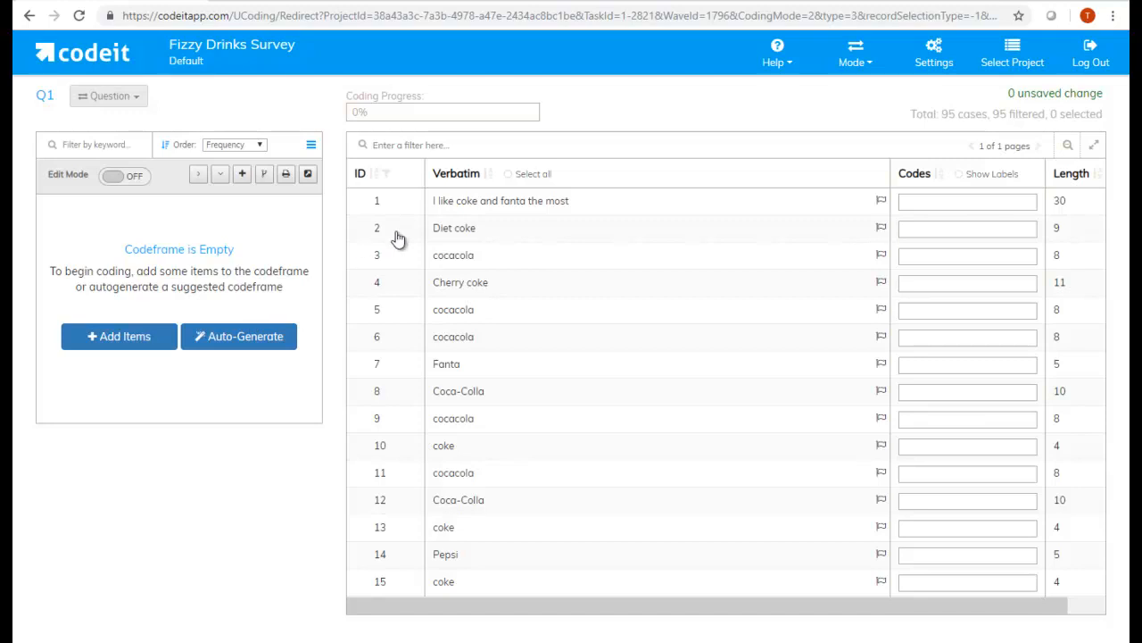
- Allow partial text matching in the AI settings for question Q1 and close the settings
left_click(937, 63)
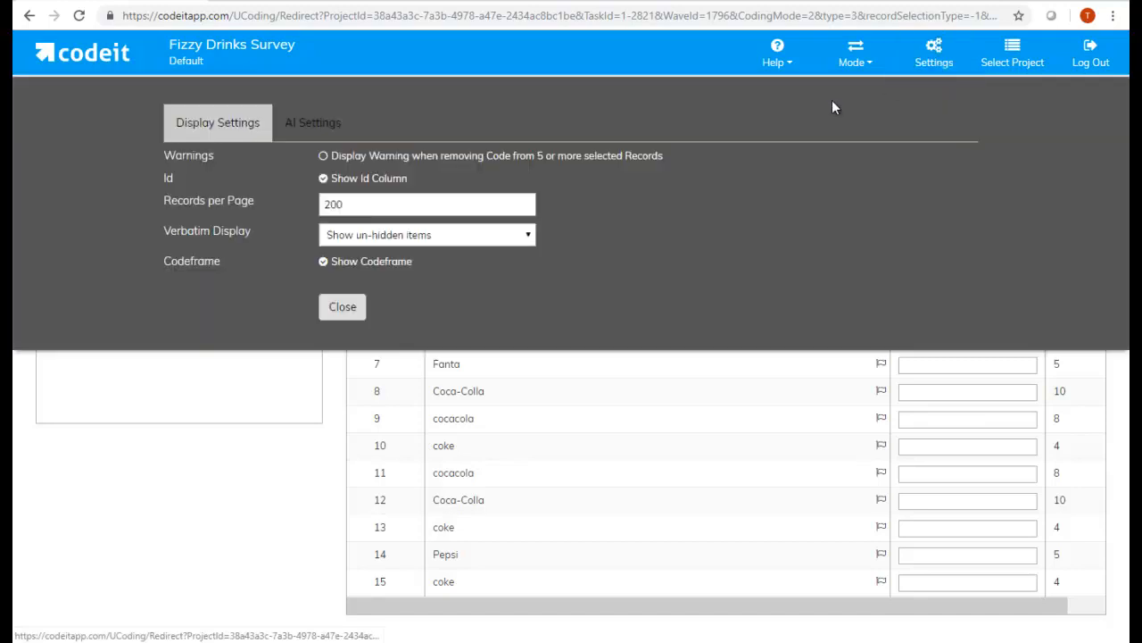
left_click(311, 132)
left_click(324, 157)
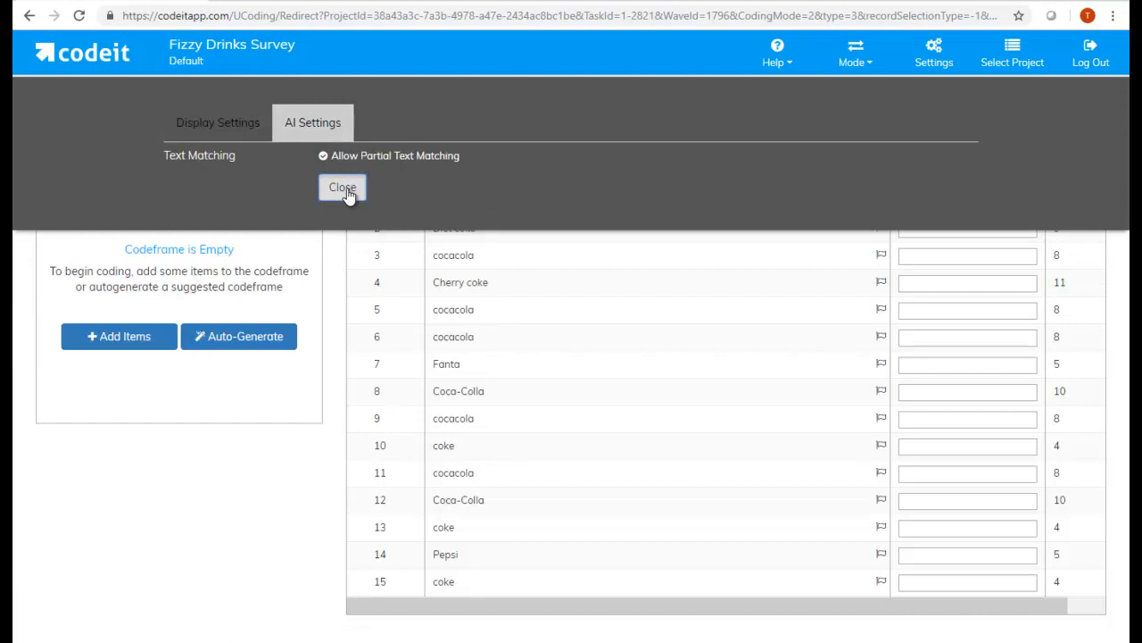
left_click(342, 188)
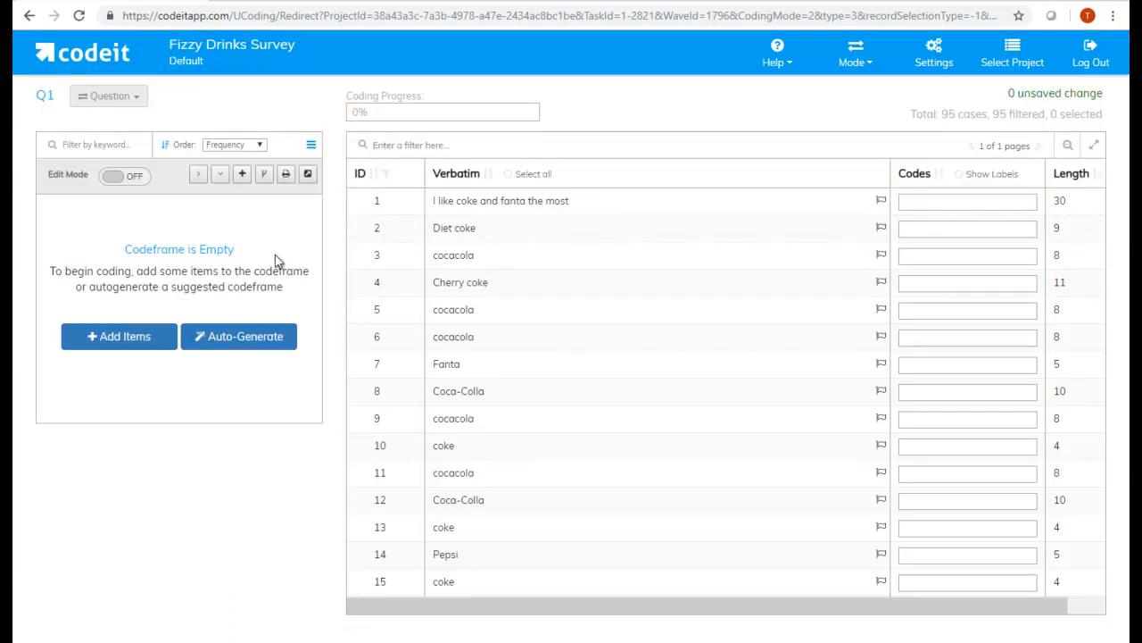
- Autogenerate a codeframe for Q1 with a frequency cut-off of 2 and save the codeframe changes
left_click(245, 343)
left_click_drag(616, 132, 579, 142)
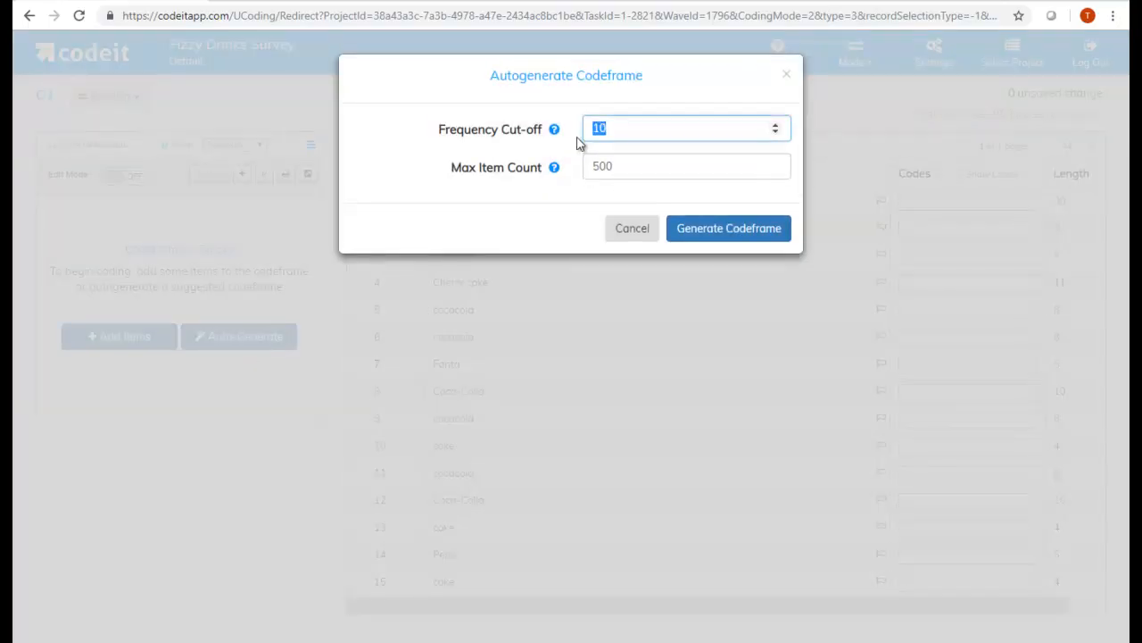
type("2")
left_click(704, 232)
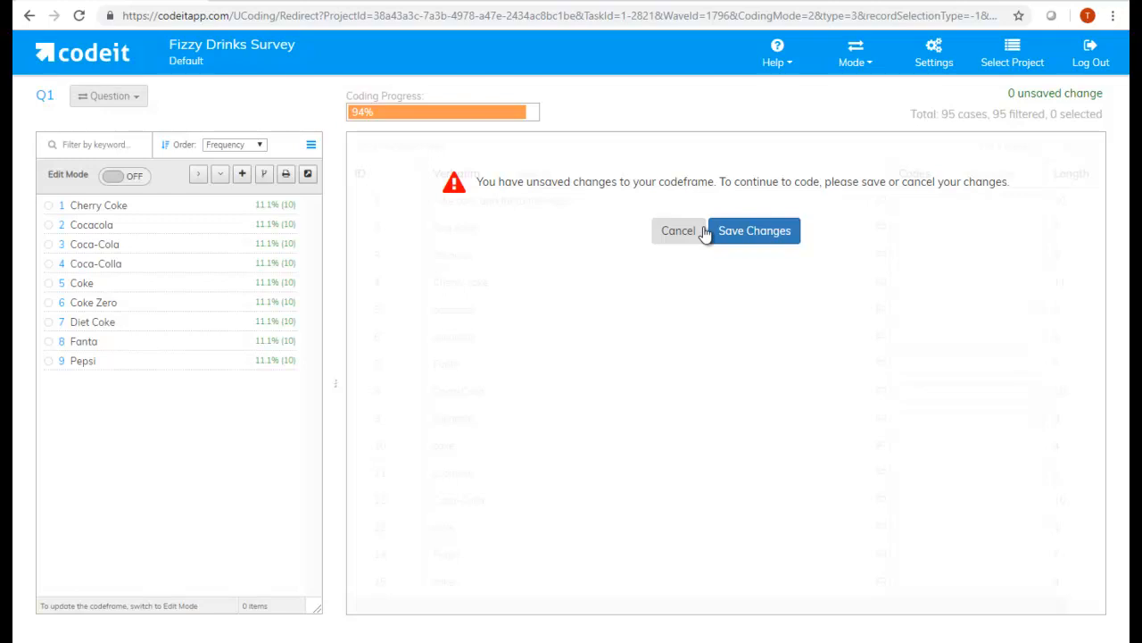
left_click(755, 232)
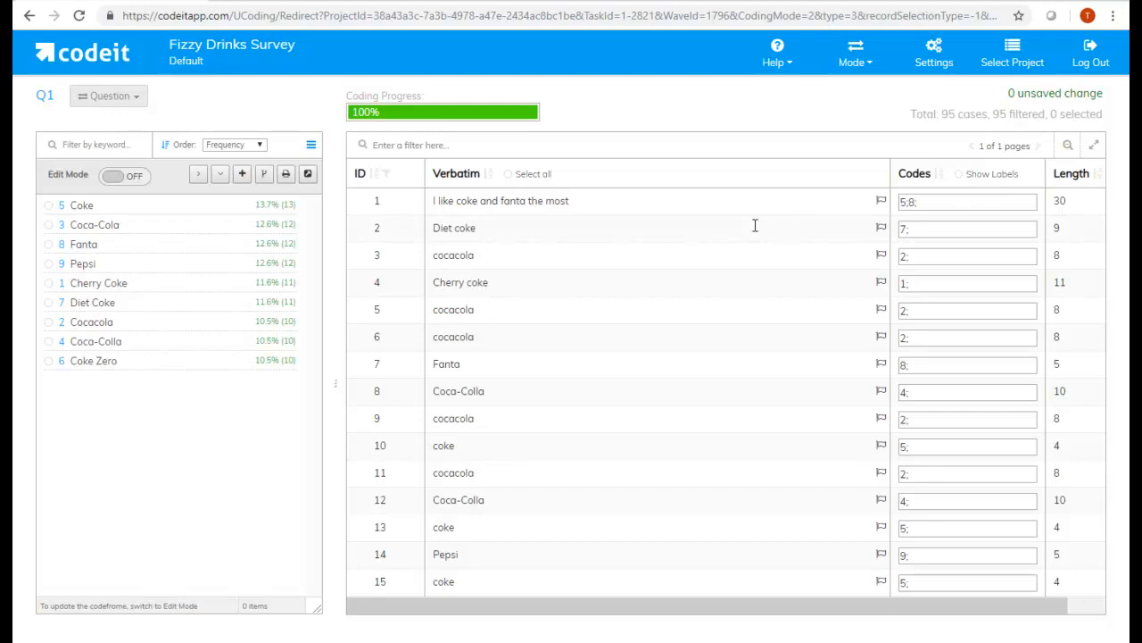
- Look through the coded Q1 responses and sort them by verbatim length to check the codes of the longer answers
scroll(862, 324, "down", 16)
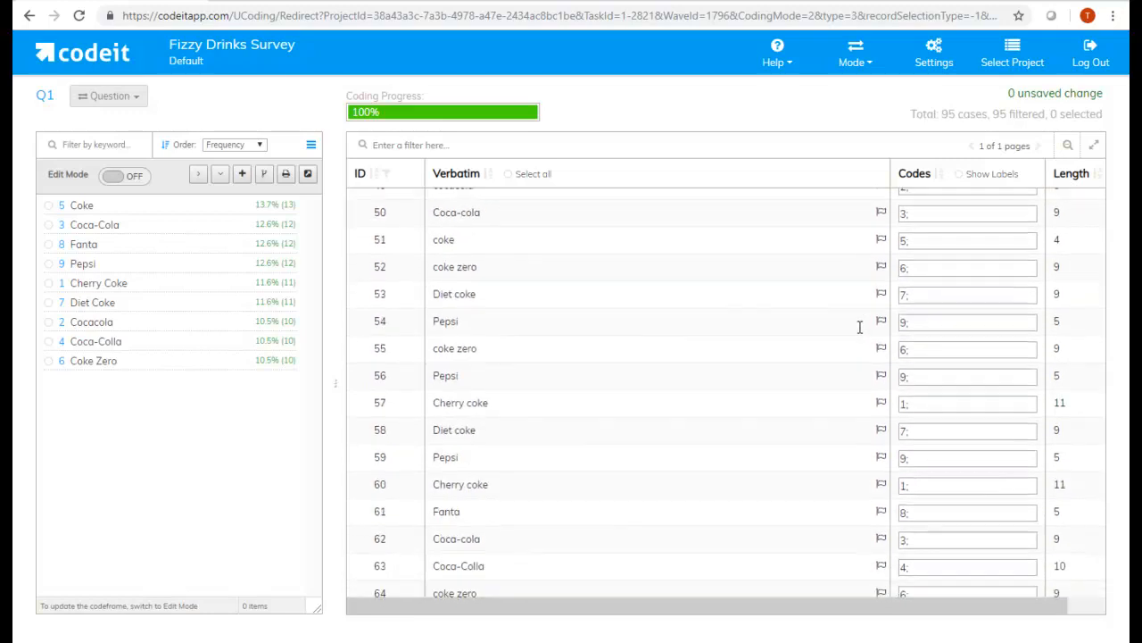
left_click(1097, 175)
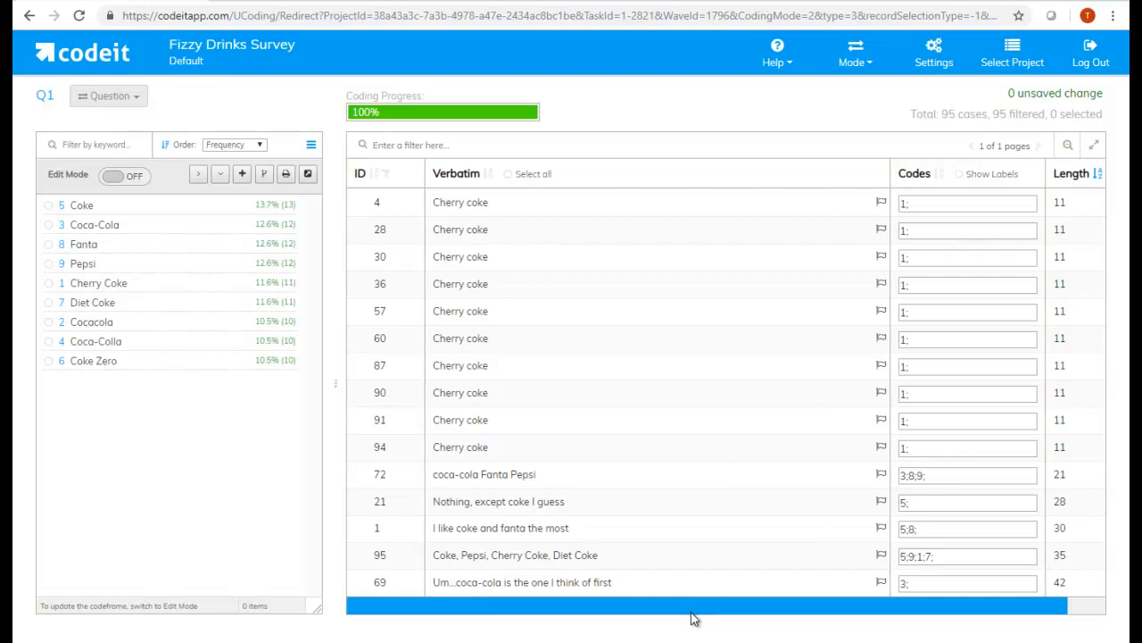
- Merge the Coke, Cherry Coke, Diet Coke, Cocacola, Coca-Colla and Coke Zero codes into Coca-Cola and save the codeframe changes
left_click(116, 176)
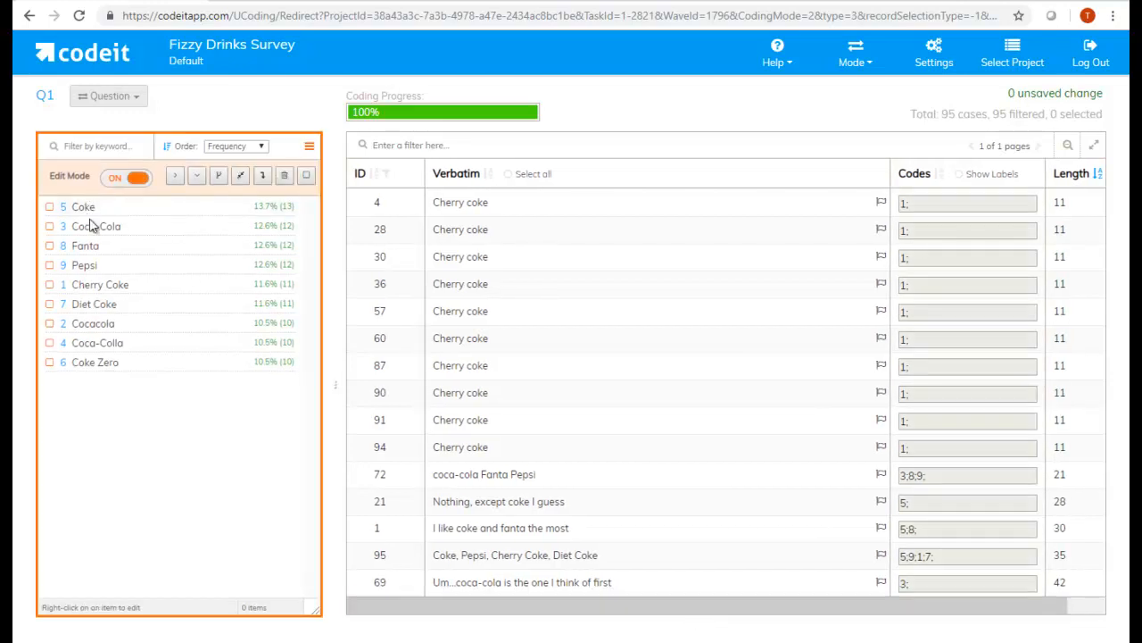
left_click(83, 208)
left_click(84, 211)
left_click(80, 227)
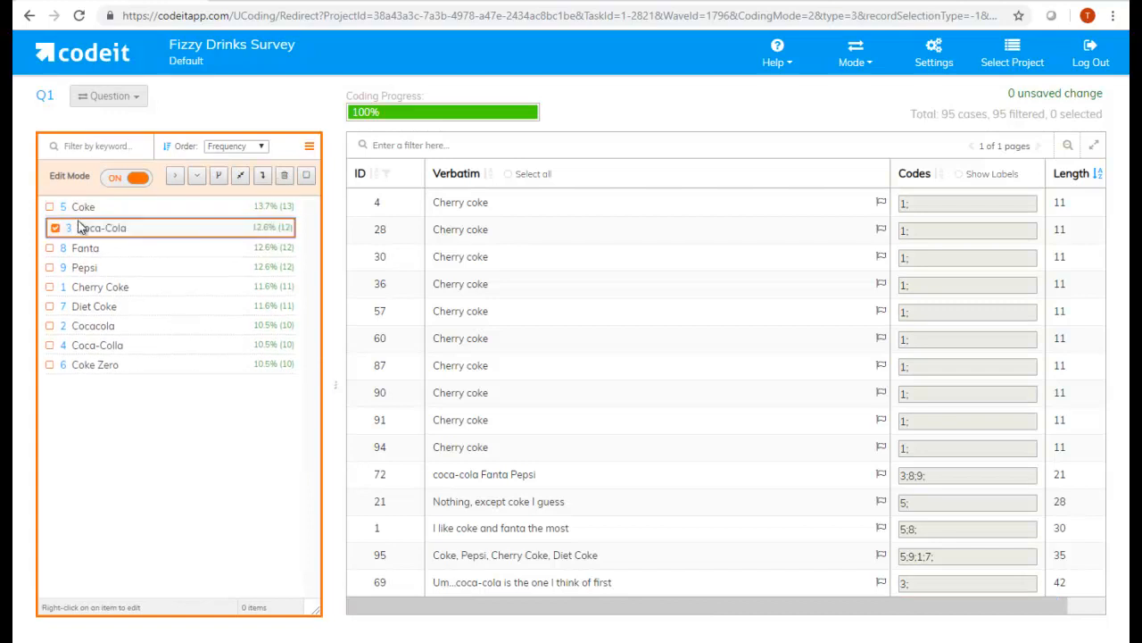
left_click(79, 208)
left_click(78, 288)
left_click(78, 308)
left_click(78, 327)
left_click(79, 345)
left_click(75, 365)
left_click(239, 175)
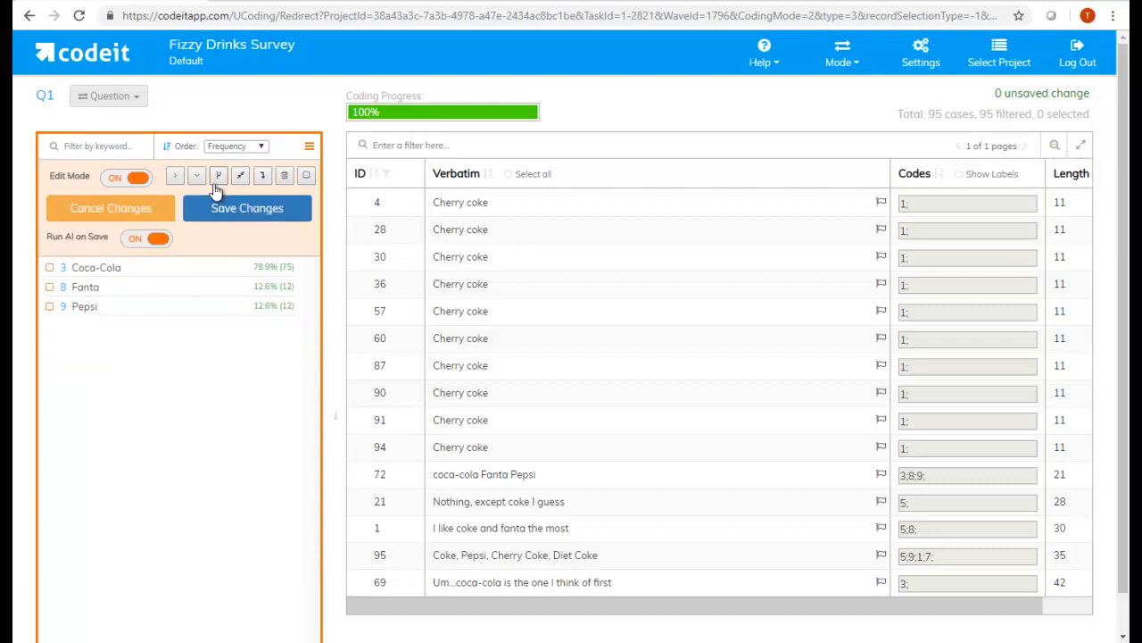
left_click(230, 214)
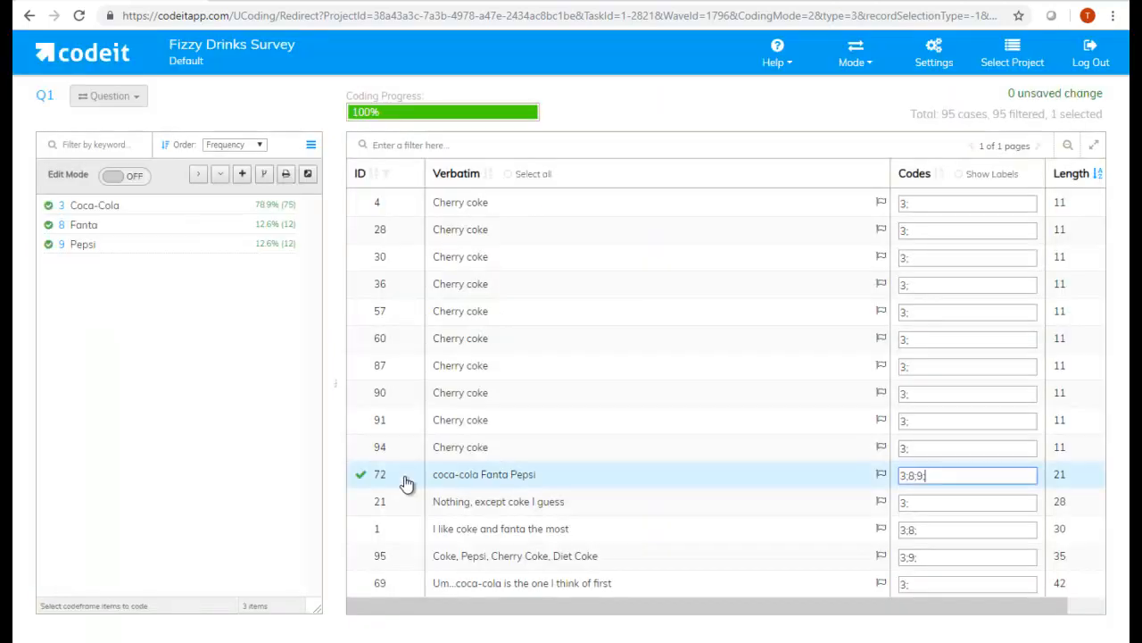